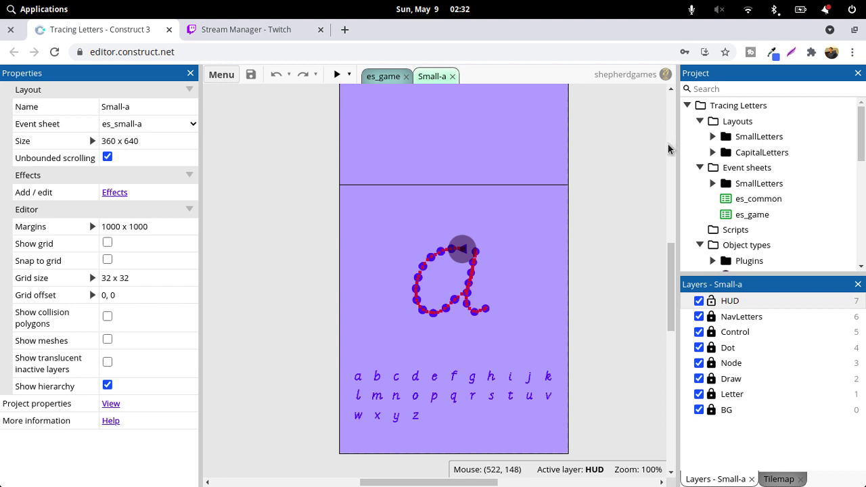
# Look through the layouts in the SmallLetters and CapitalLetters folders of the project, collapsing each folder again.
pyautogui.doubleClick(722, 136)
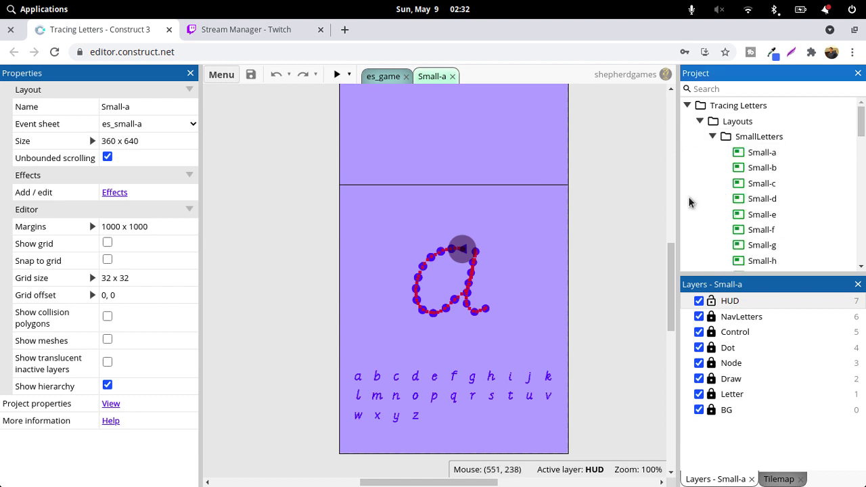
pyautogui.scroll(-3, 689, 201)
pyautogui.scroll(-5, 689, 200)
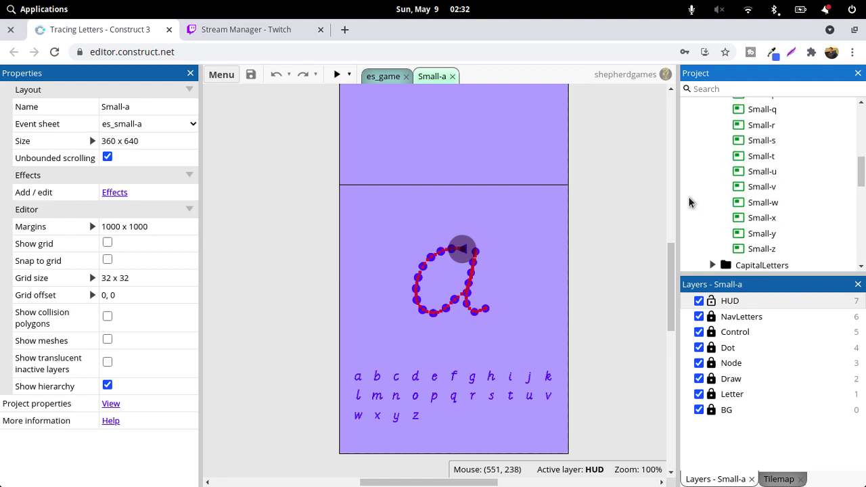
pyautogui.scroll(10, 688, 197)
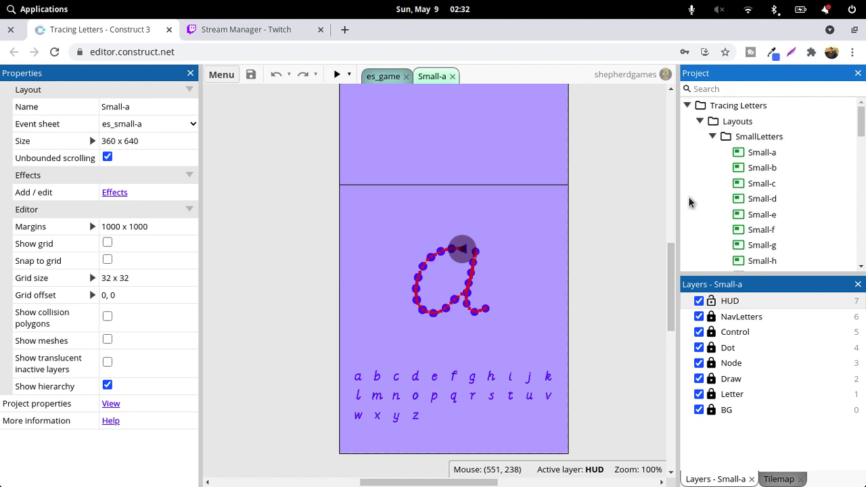
pyautogui.click(713, 136)
pyautogui.click(713, 152)
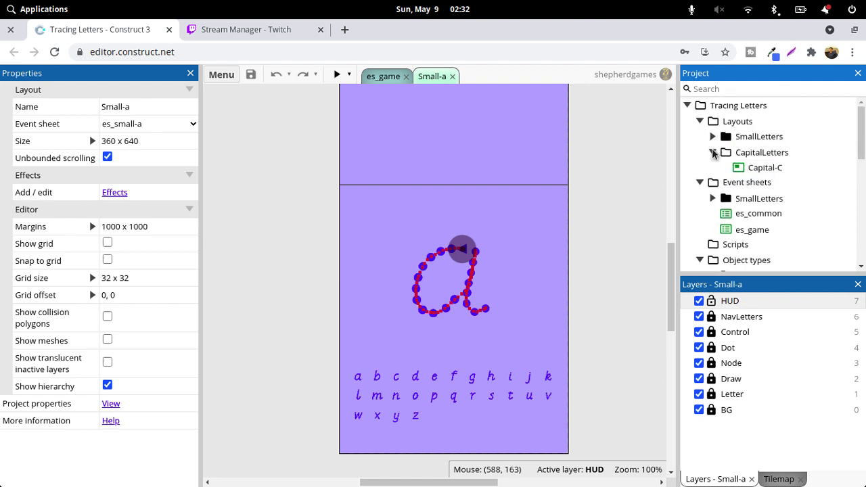
pyautogui.click(712, 152)
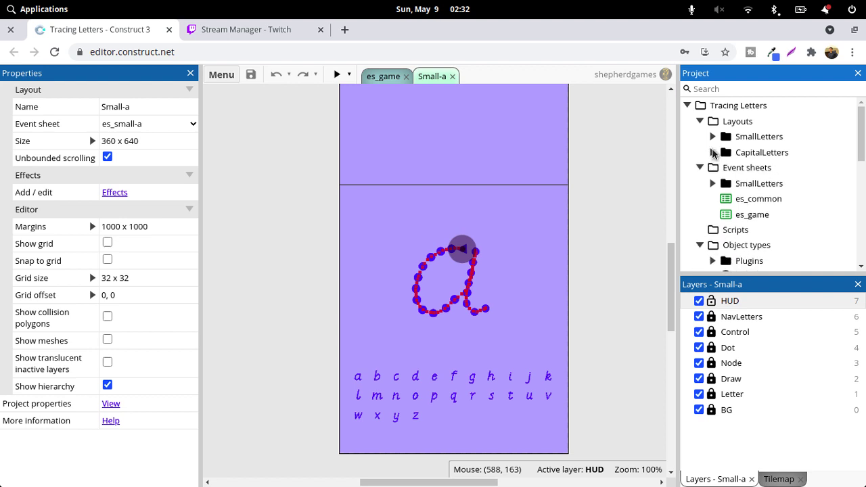
# Look through the event sheets in the SmallLetters folder and collapse it again.
pyautogui.click(713, 184)
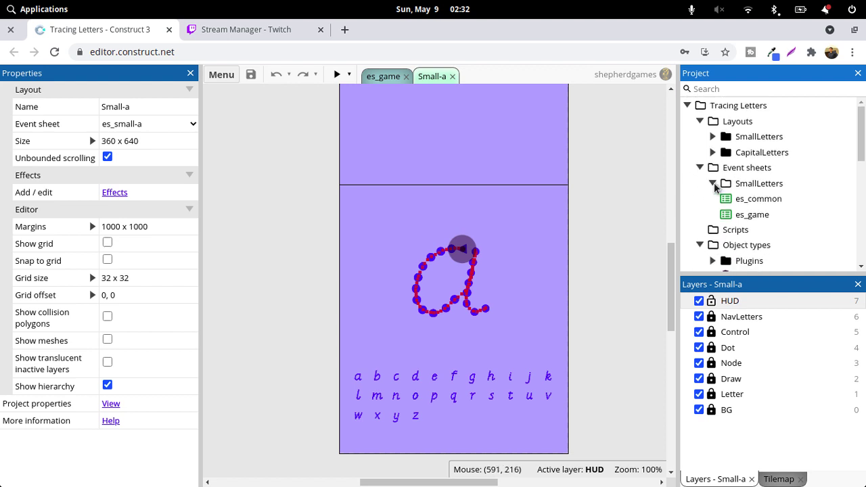
pyautogui.scroll(-7, 701, 209)
pyautogui.scroll(-2, 701, 205)
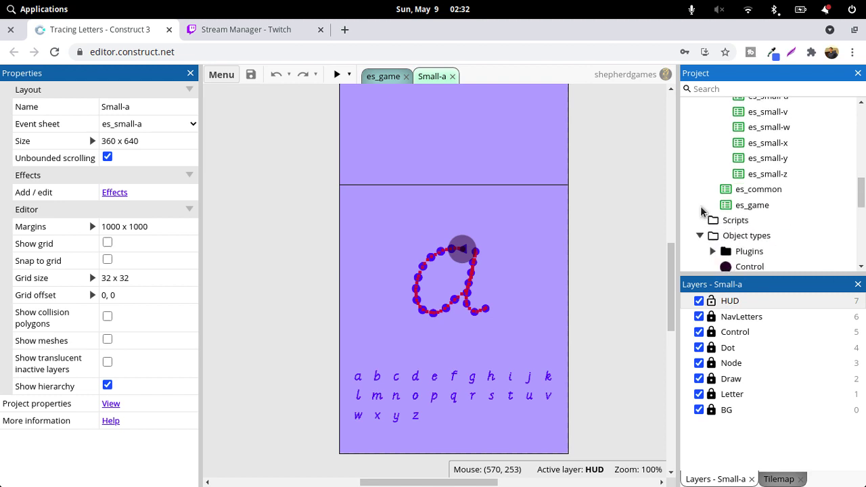
pyautogui.scroll(10, 700, 206)
pyautogui.scroll(2, 701, 206)
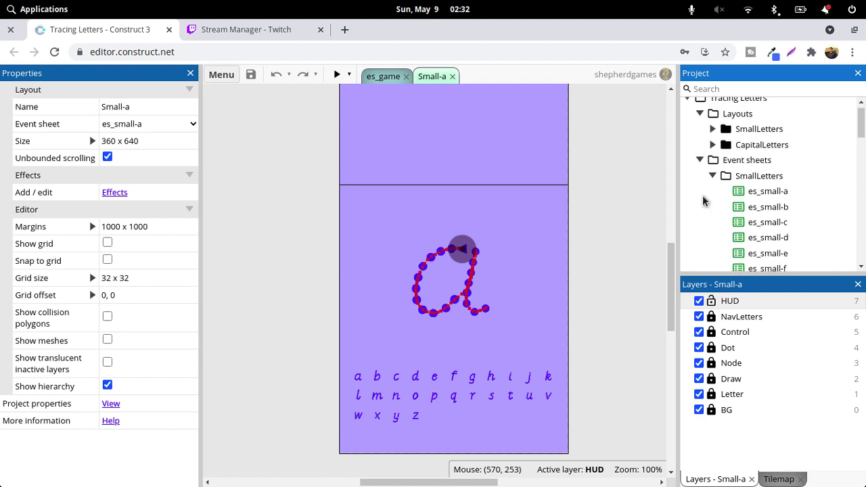
pyautogui.click(713, 176)
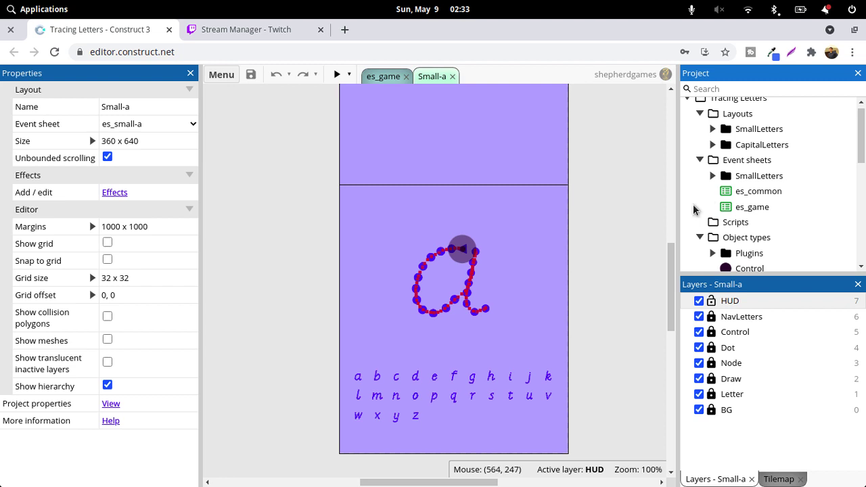
# Examine the project's object types and icon files in the project tree.
pyautogui.scroll(-5, 694, 209)
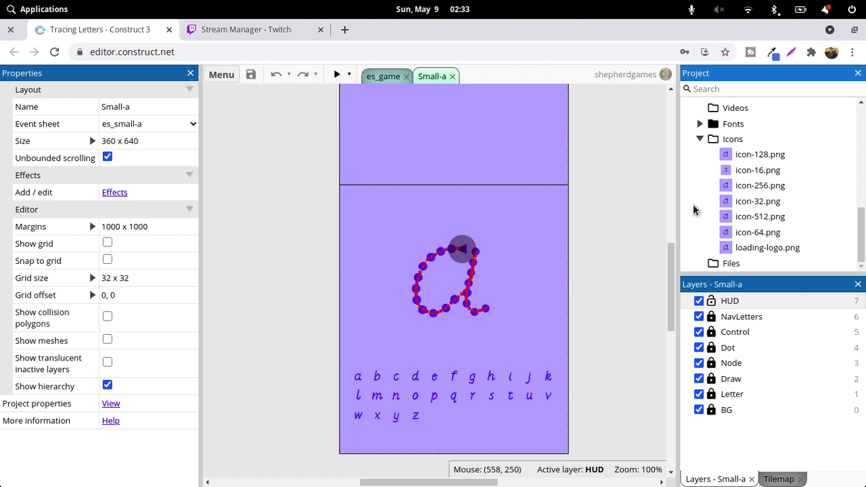
pyautogui.scroll(5, 693, 210)
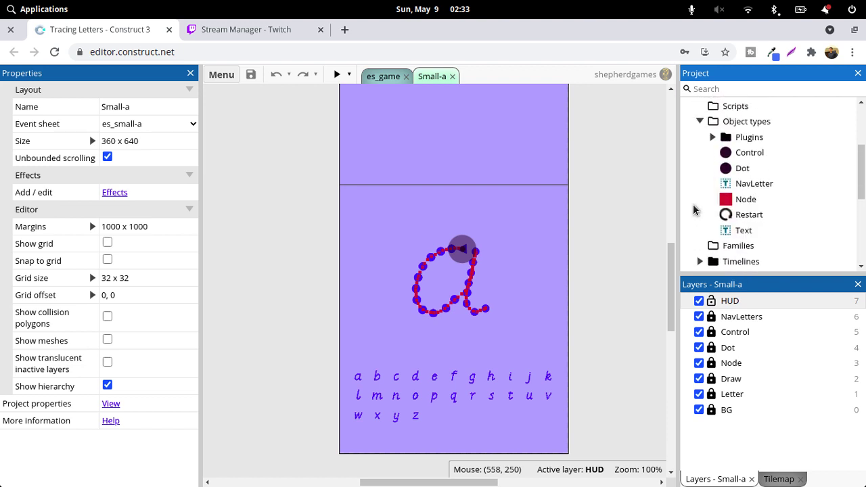
pyautogui.scroll(2, 694, 210)
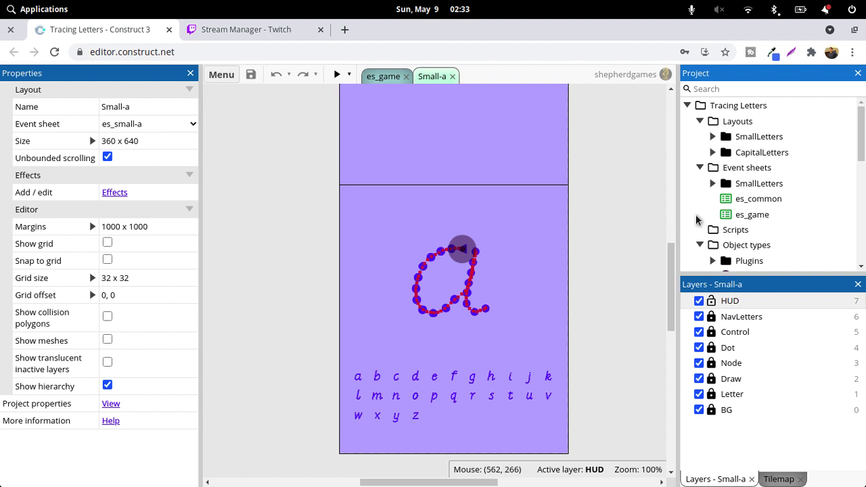
pyautogui.scroll(-3, 696, 220)
pyautogui.scroll(1, 696, 220)
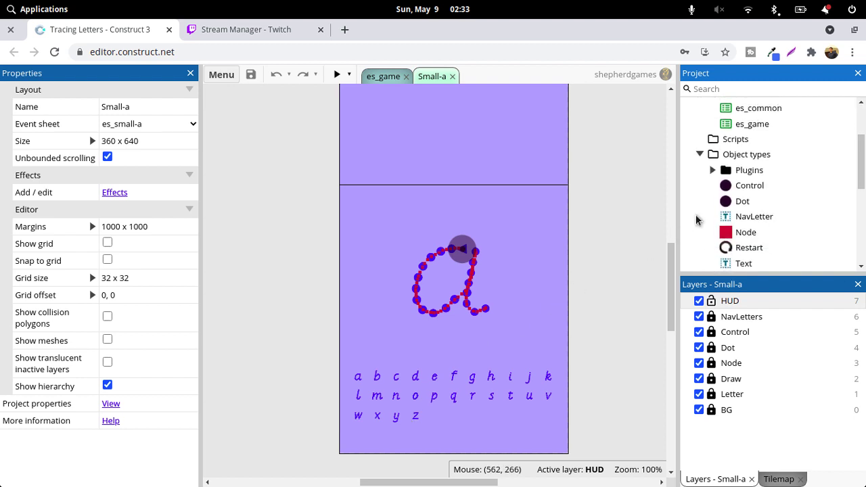
# Run a preview of the tracing game in a maximized window and trace the whole letter a.
pyautogui.click(349, 74)
pyautogui.click(355, 132)
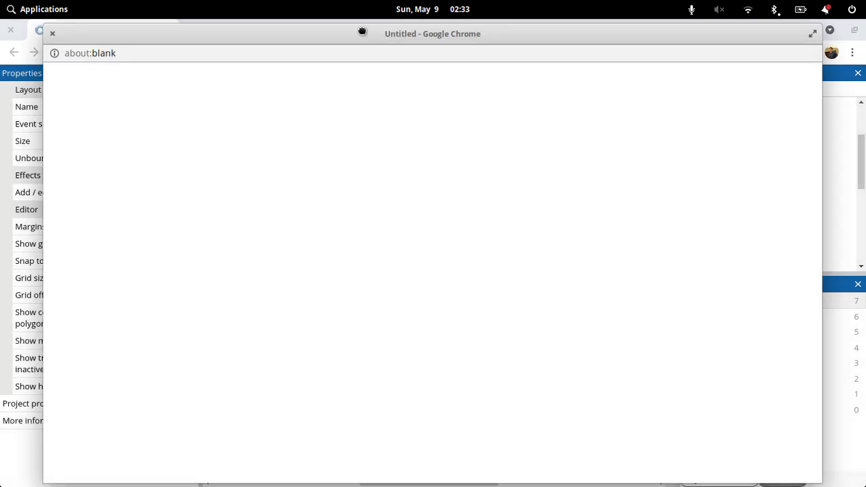
pyautogui.doubleClick(362, 31)
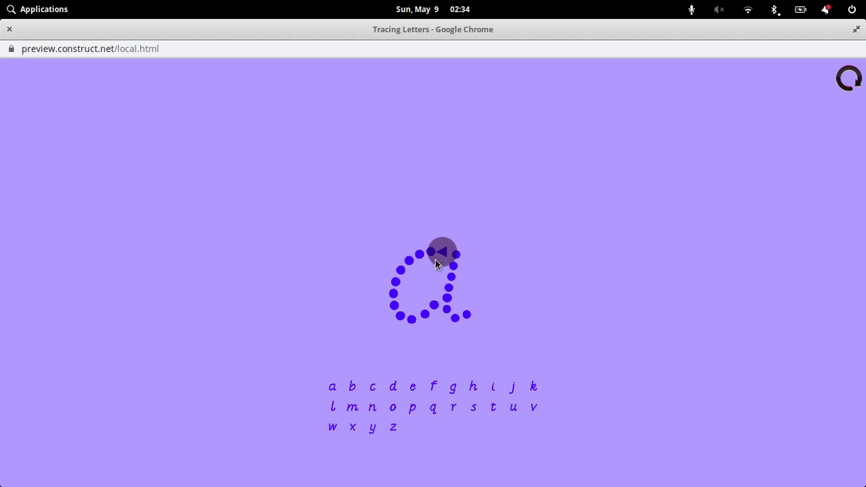
pyautogui.moveTo(437, 247)
pyautogui.mouseDown()
pyautogui.moveTo(441, 253)
pyautogui.moveTo(390, 292)
pyautogui.moveTo(408, 317)
pyautogui.moveTo(456, 253)
pyautogui.moveTo(446, 296)
pyautogui.moveTo(475, 318)
pyautogui.mouseUp()
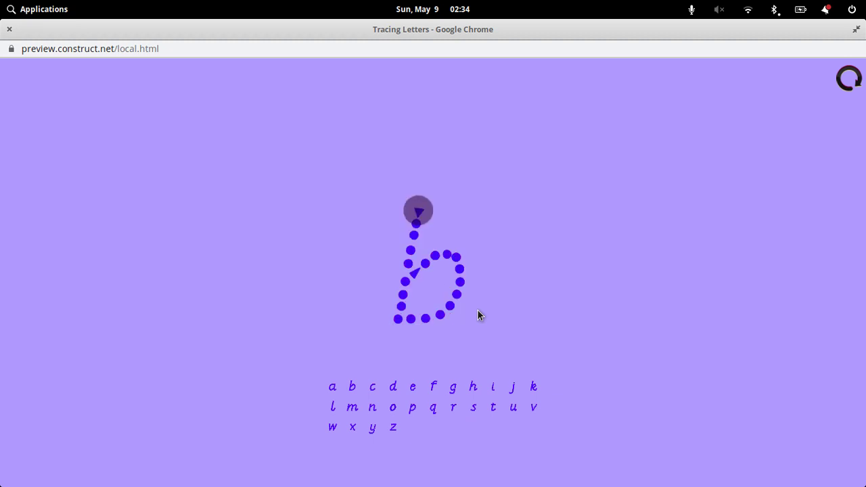
# Test the preview's letter navigation with o, r, t, x and z, and trace the whole letter z.
pyautogui.click(386, 407)
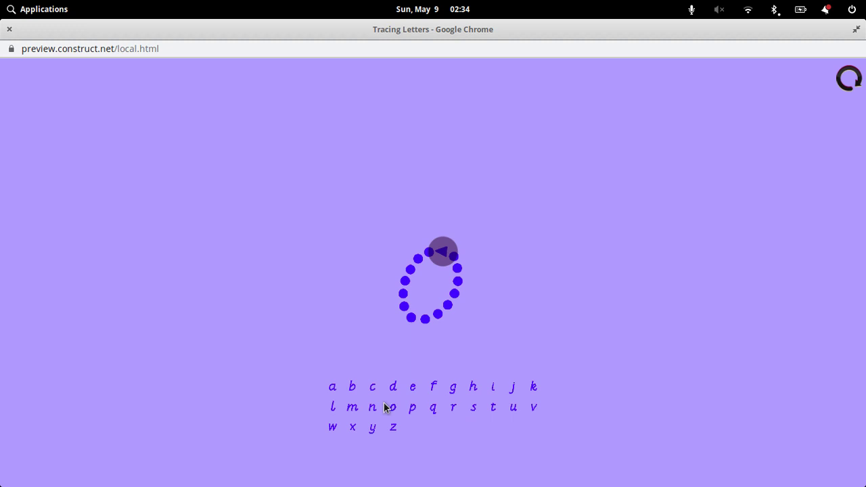
pyautogui.click(455, 411)
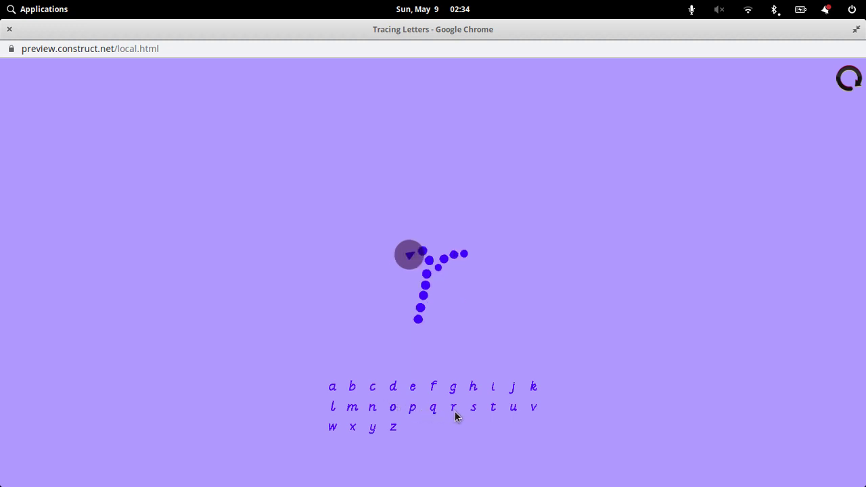
pyautogui.click(492, 411)
pyautogui.click(353, 429)
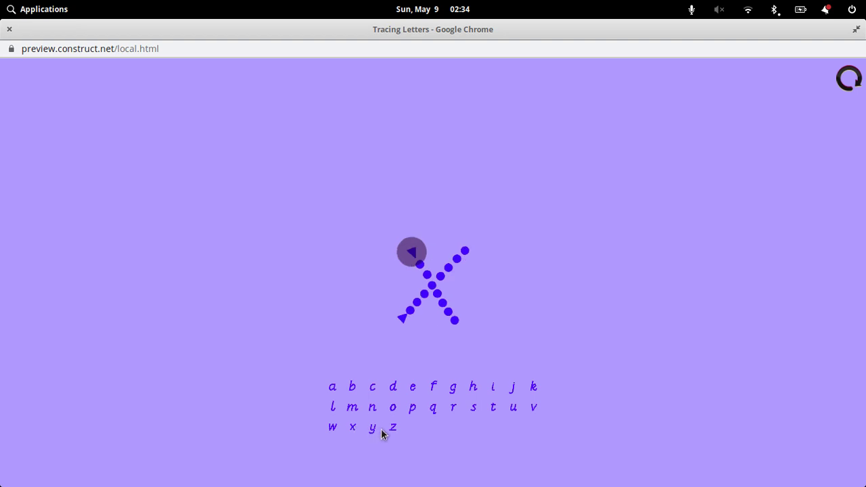
pyautogui.click(394, 428)
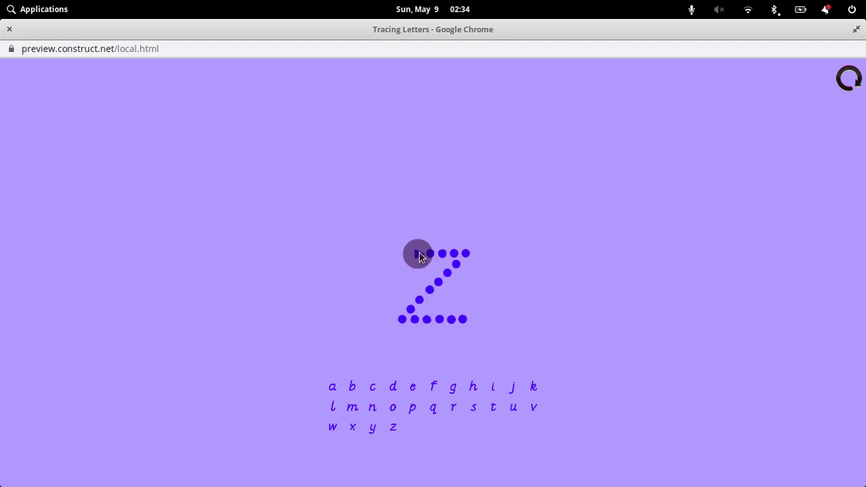
pyautogui.moveTo(419, 254)
pyautogui.mouseDown()
pyautogui.moveTo(468, 256)
pyautogui.moveTo(395, 322)
pyautogui.moveTo(481, 323)
pyautogui.mouseUp()
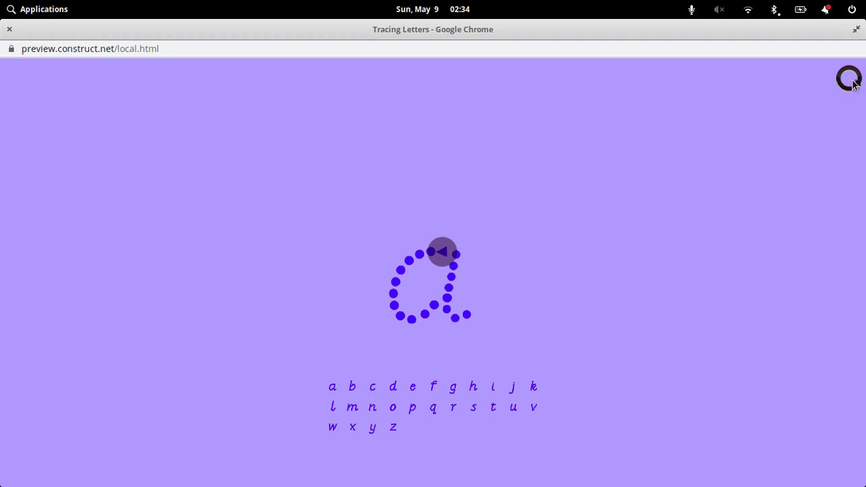
# Test the restart control on a partly traced letter a and close the preview.
pyautogui.moveTo(440, 253)
pyautogui.mouseDown()
pyautogui.moveTo(387, 303)
pyautogui.moveTo(415, 324)
pyautogui.mouseUp()
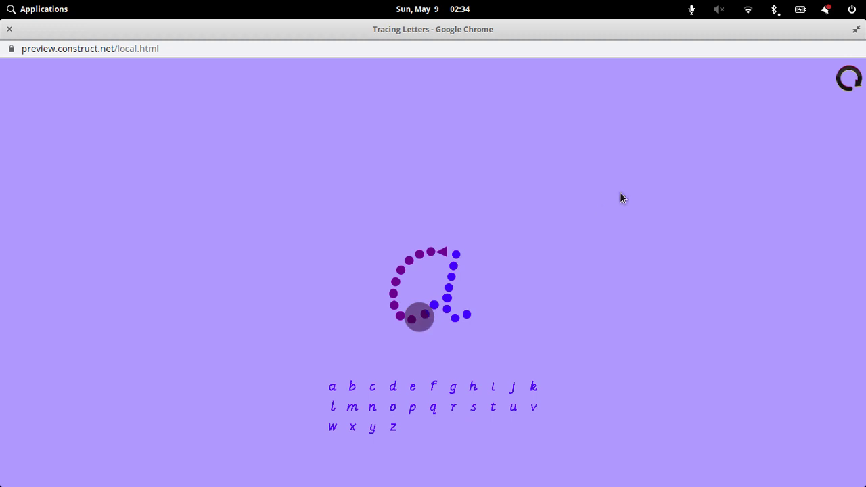
pyautogui.click(849, 80)
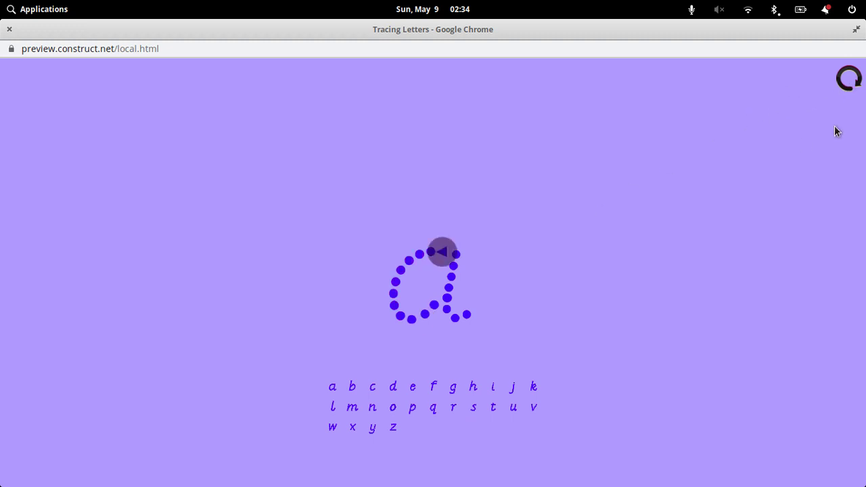
pyautogui.click(9, 30)
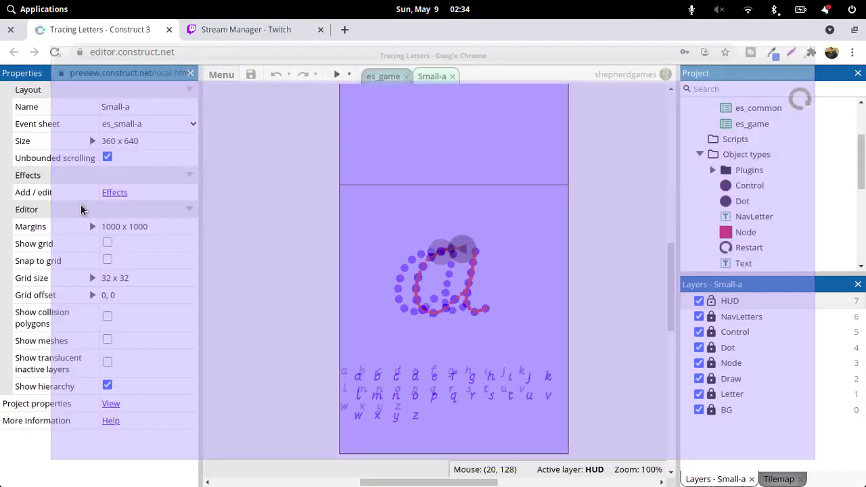
# Open the Small-f and Small-i layouts from the SmallLetters layouts folder.
pyautogui.scroll(3, 731, 192)
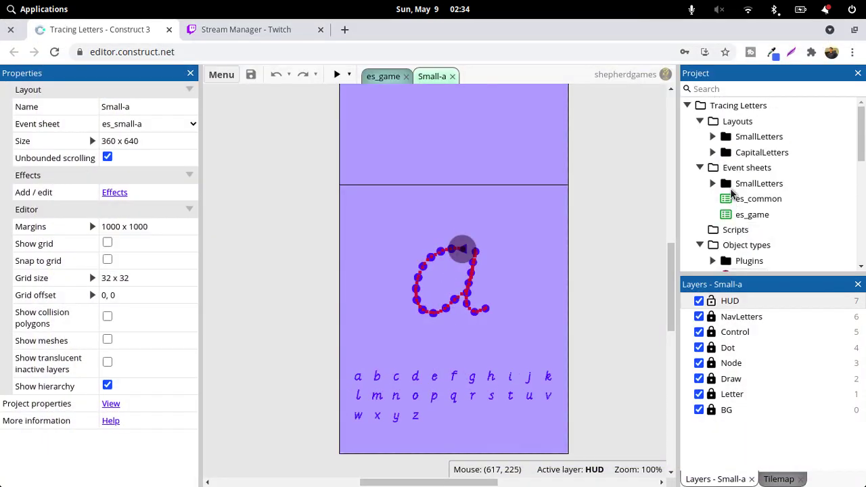
pyautogui.click(712, 137)
pyautogui.scroll(-3, 701, 196)
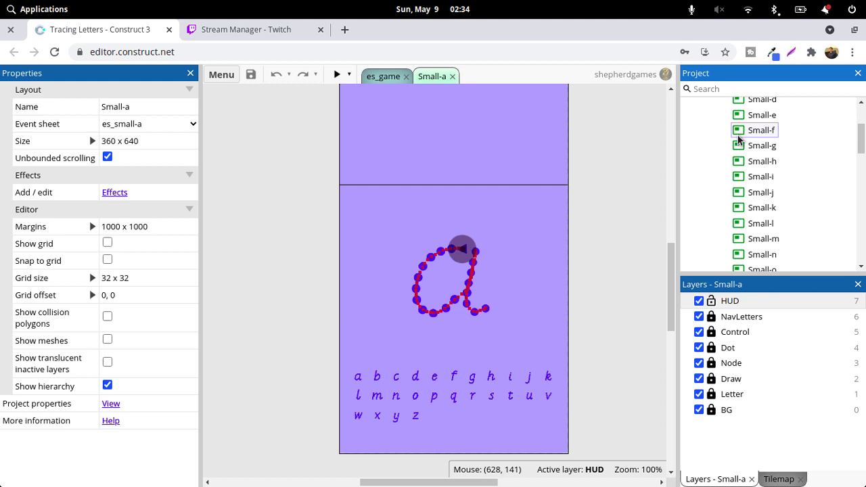
pyautogui.scroll(-5, 705, 187)
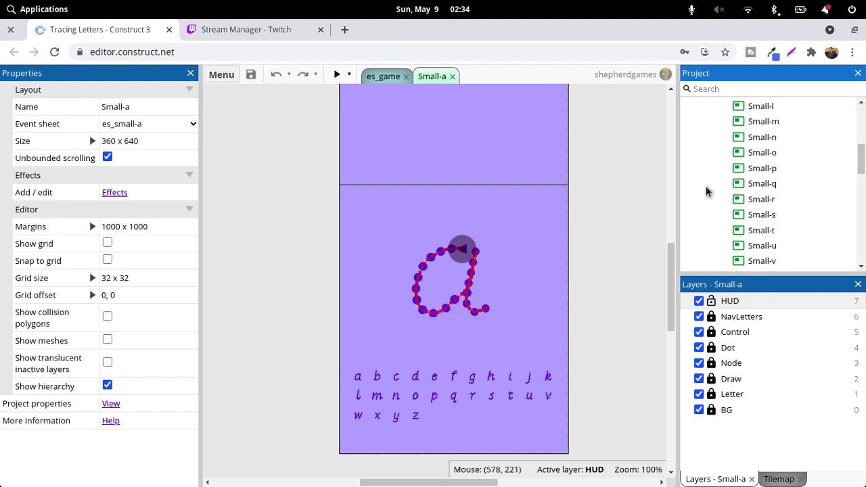
pyautogui.scroll(5, 705, 186)
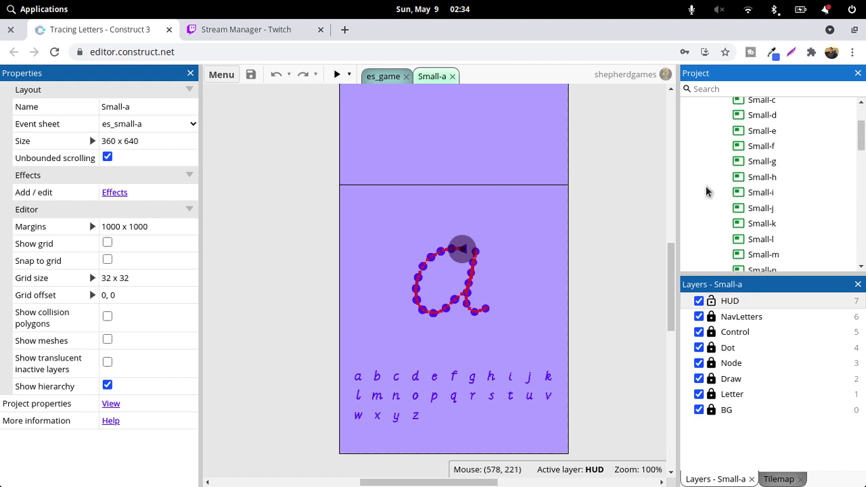
pyautogui.doubleClick(751, 146)
pyautogui.doubleClick(741, 194)
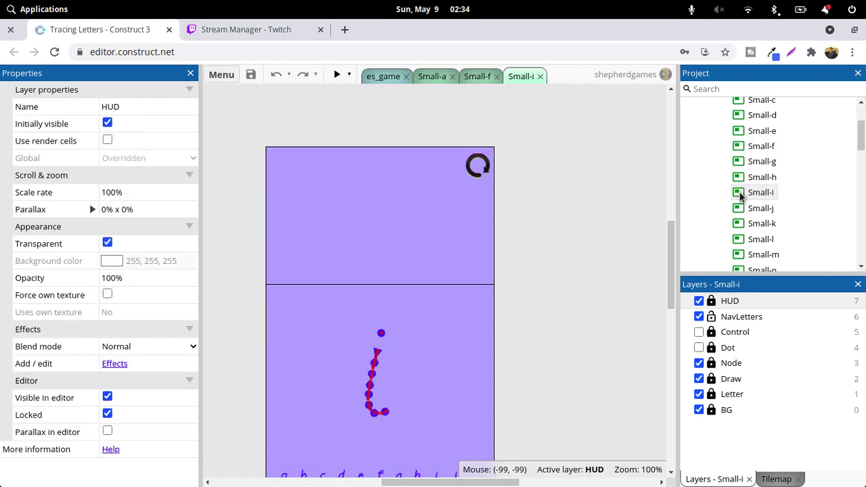
# Compare the letter paths and nodes in the Small-a, Small-f and Small-i layouts.
pyautogui.click(430, 77)
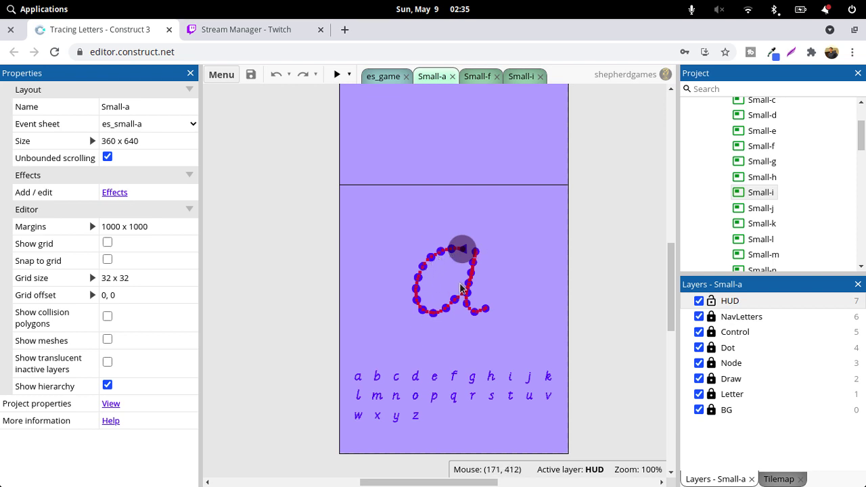
pyautogui.click(479, 76)
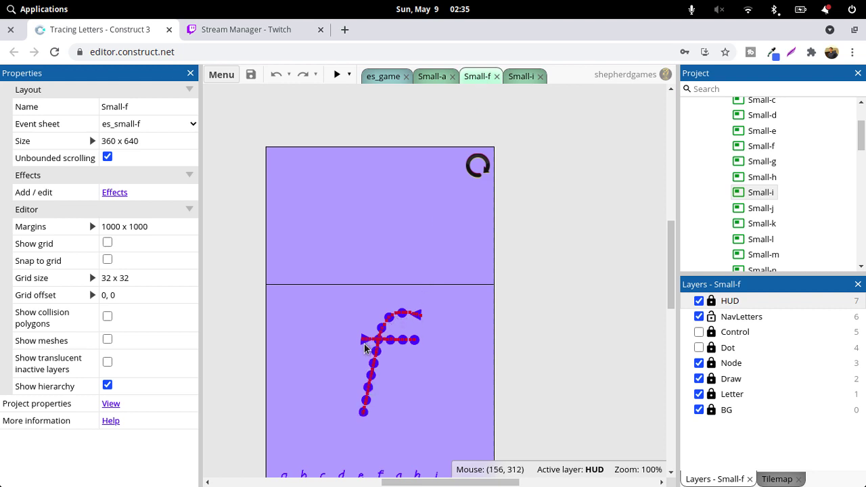
pyautogui.scroll(-2, 541, 342)
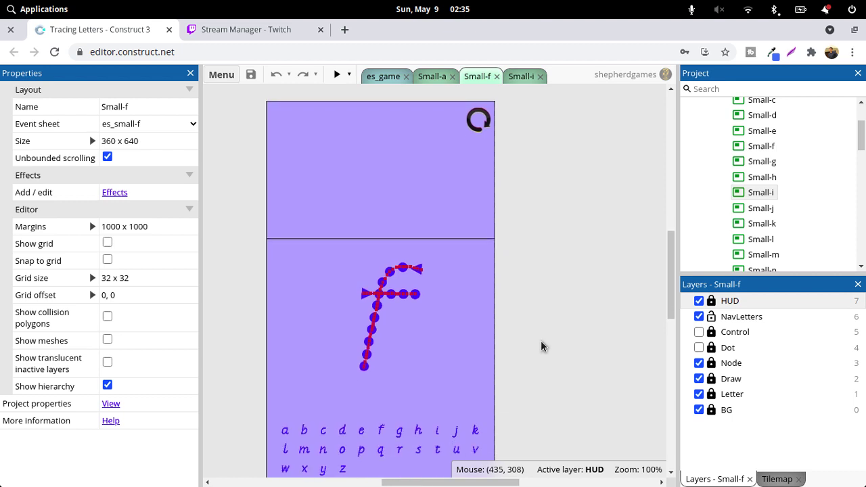
pyautogui.scroll(-2, 541, 341)
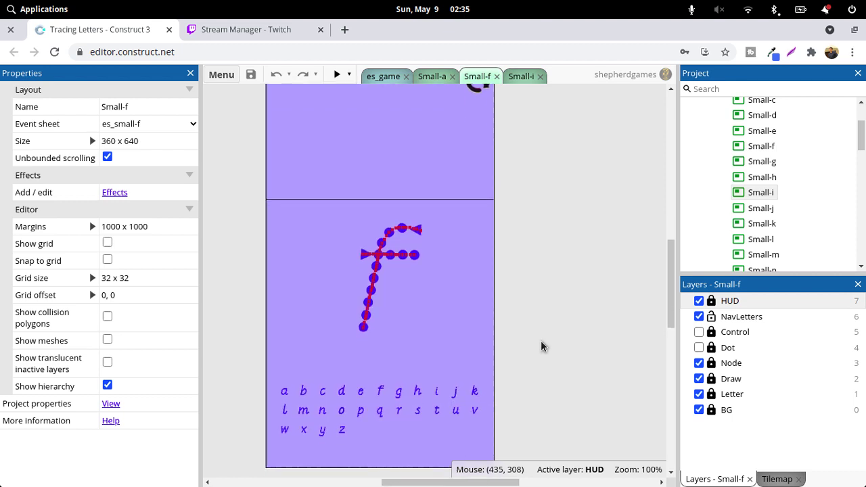
pyautogui.click(519, 76)
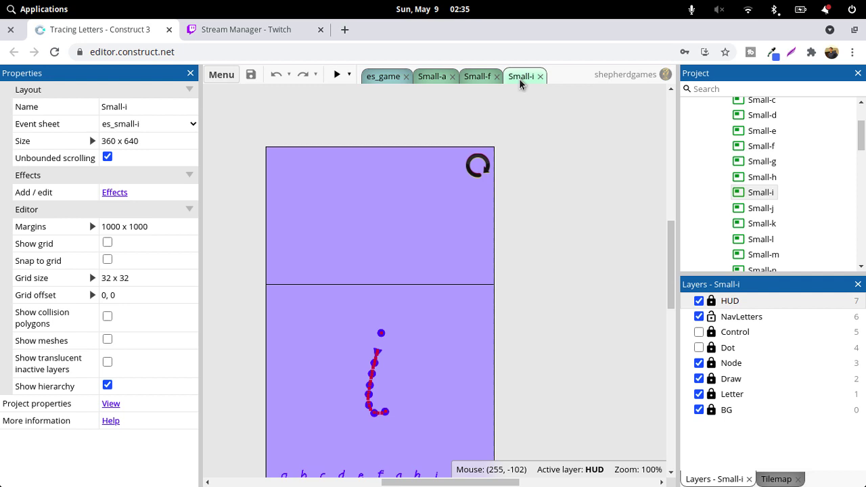
pyautogui.scroll(-4, 375, 330)
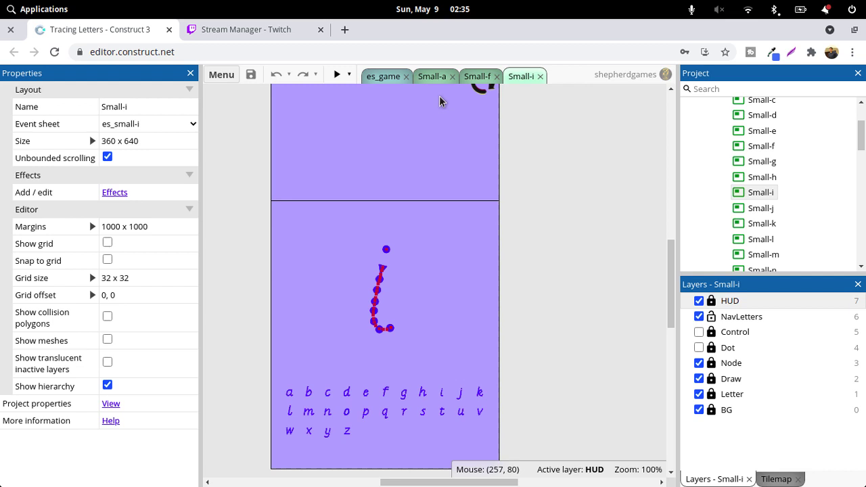
# Unlock the Node layer in the Small-f layout and inspect the instance variables of the node at the stem's lower end.
pyautogui.click(481, 79)
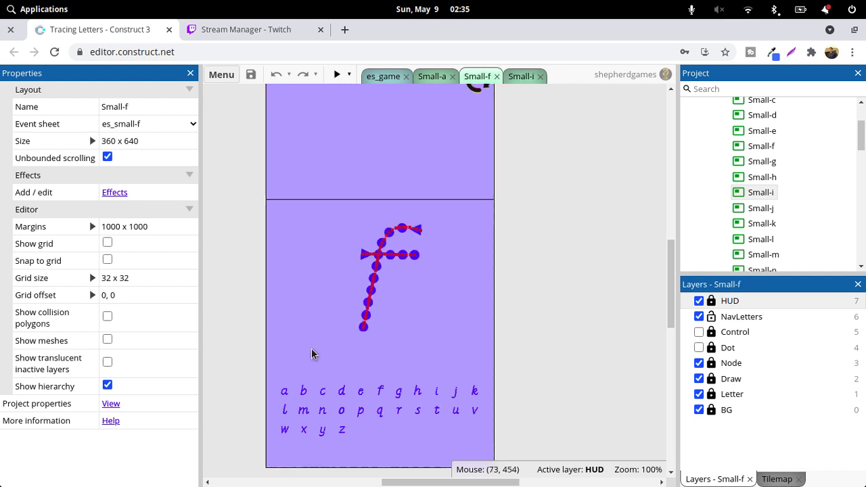
pyautogui.click(712, 353)
pyautogui.click(714, 363)
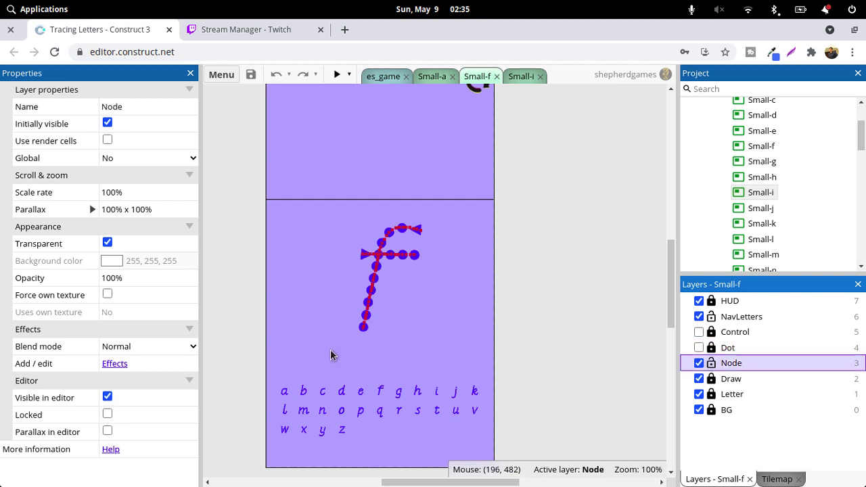
pyautogui.moveTo(231, 355); pyautogui.dragTo(391, 324)
pyautogui.scroll(-3, 137, 352)
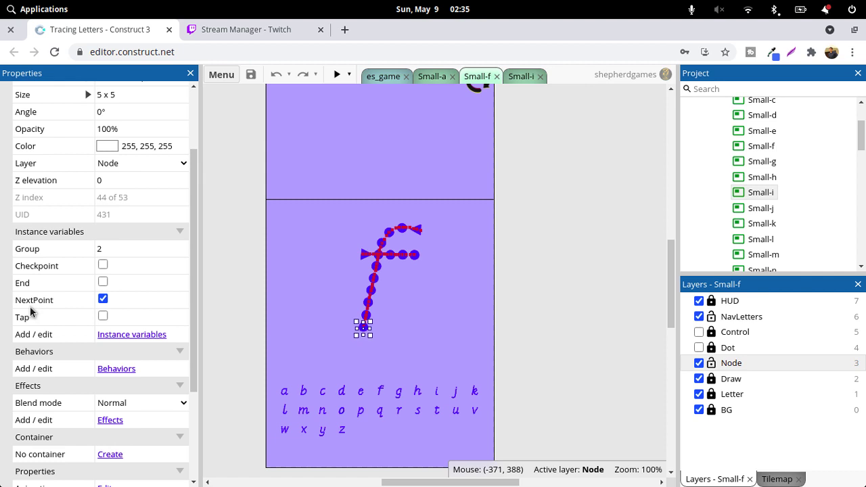
pyautogui.click(248, 321)
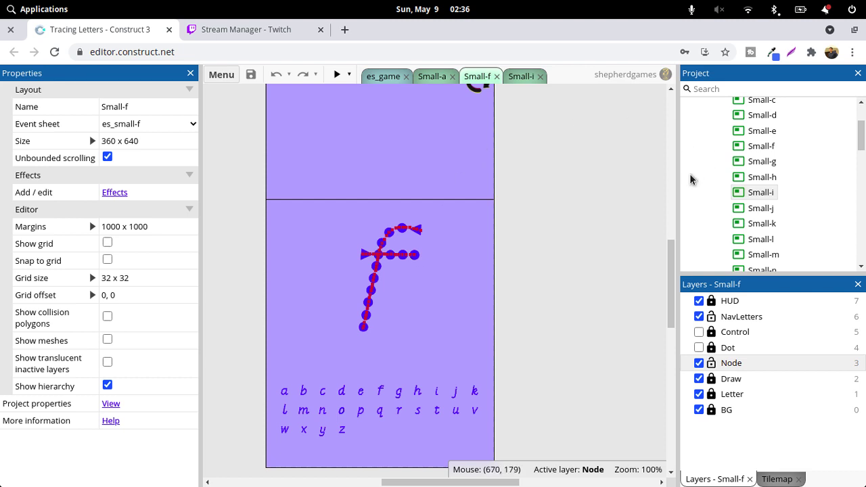
# Open the es_common event sheet and then es_game from the project's event sheets.
pyautogui.scroll(-10, 690, 176)
pyautogui.scroll(3, 689, 173)
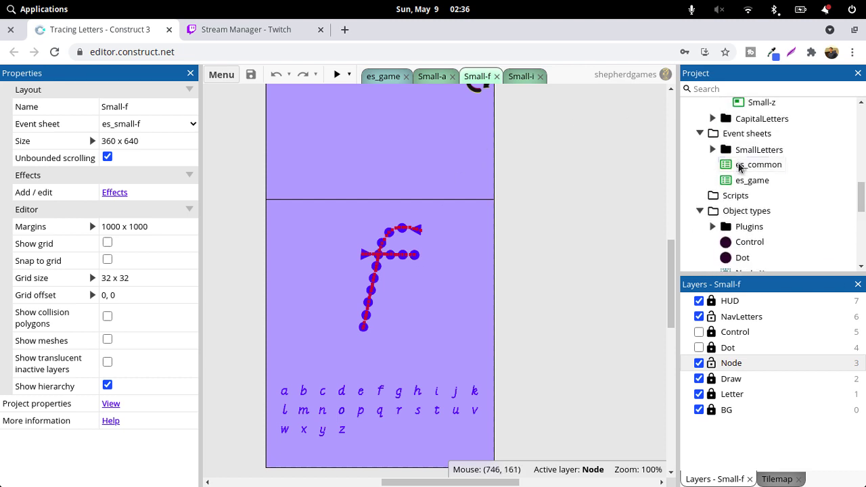
pyautogui.click(739, 166)
pyautogui.doubleClick(739, 165)
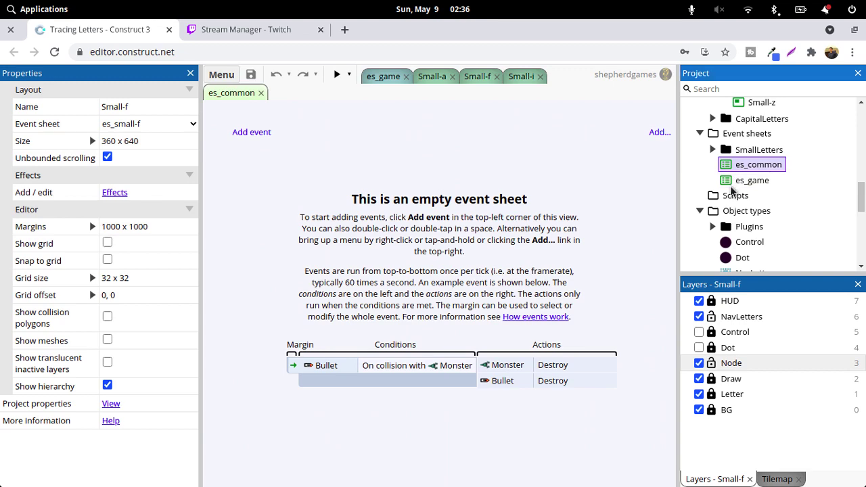
pyautogui.doubleClick(726, 182)
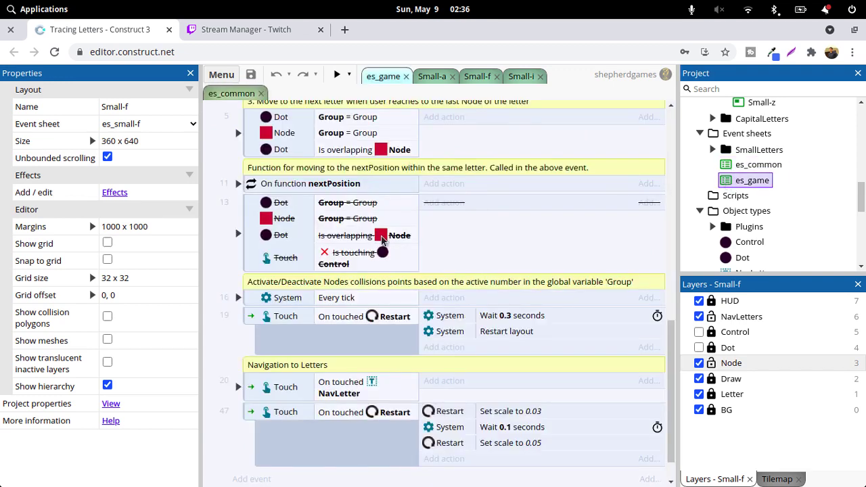
# Expand the Dot-overlapping-Node event for smooth control movement and its NextPoint sub-event to examine their actions.
pyautogui.scroll(3, 231, 295)
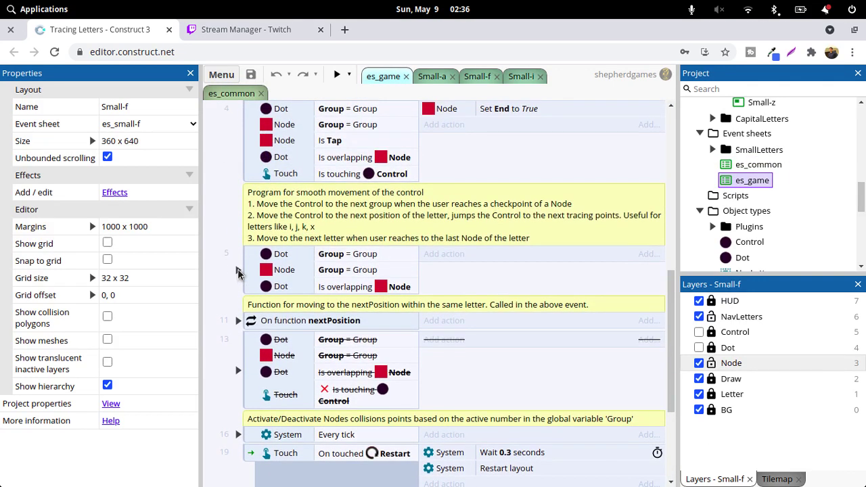
pyautogui.click(238, 270)
pyautogui.scroll(-3, 230, 305)
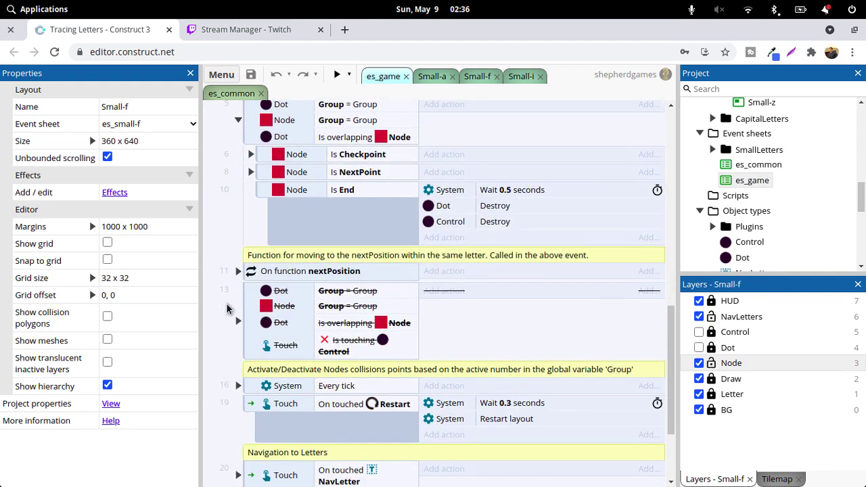
pyautogui.scroll(1, 230, 305)
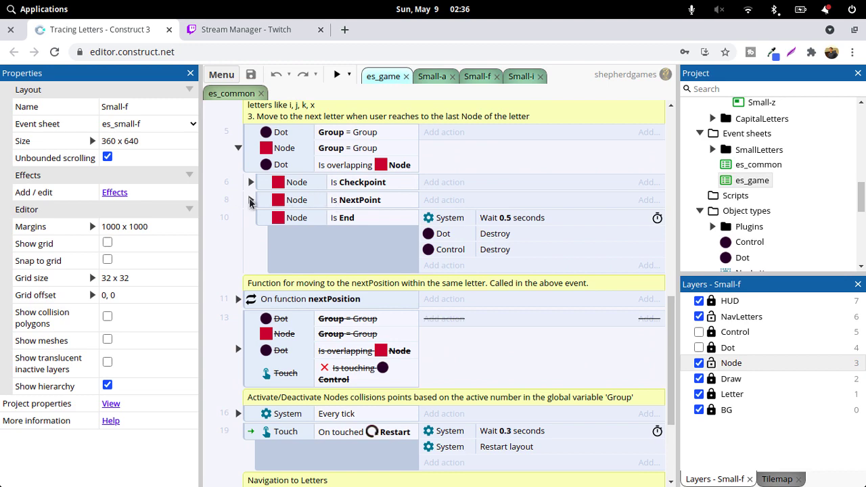
pyautogui.click(251, 199)
pyautogui.scroll(-1, 225, 242)
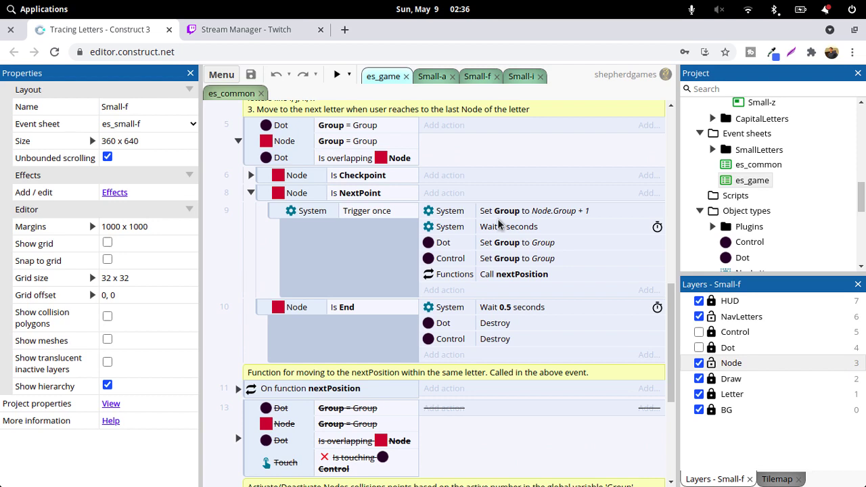
# Compare the Small-f strokes with the NextPoint actions, and expand the nextPosition function in es_game to read it before collapsing it.
pyautogui.click(466, 77)
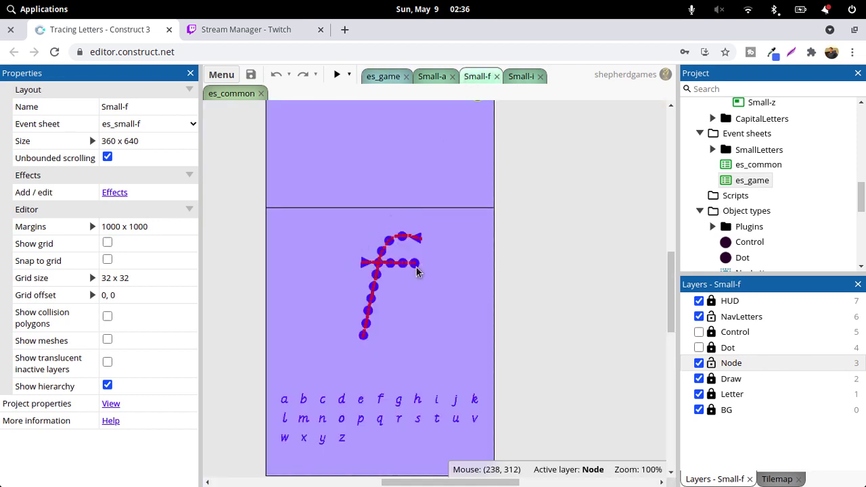
pyautogui.click(380, 77)
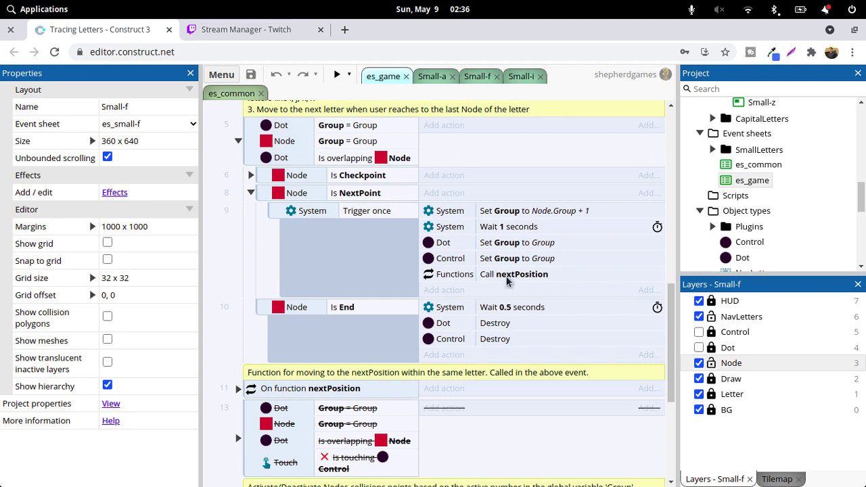
pyautogui.scroll(-3, 506, 282)
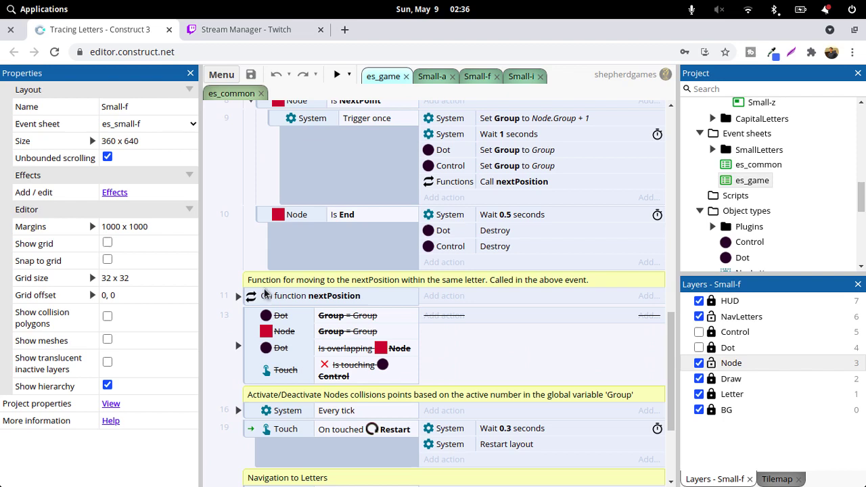
pyautogui.click(239, 295)
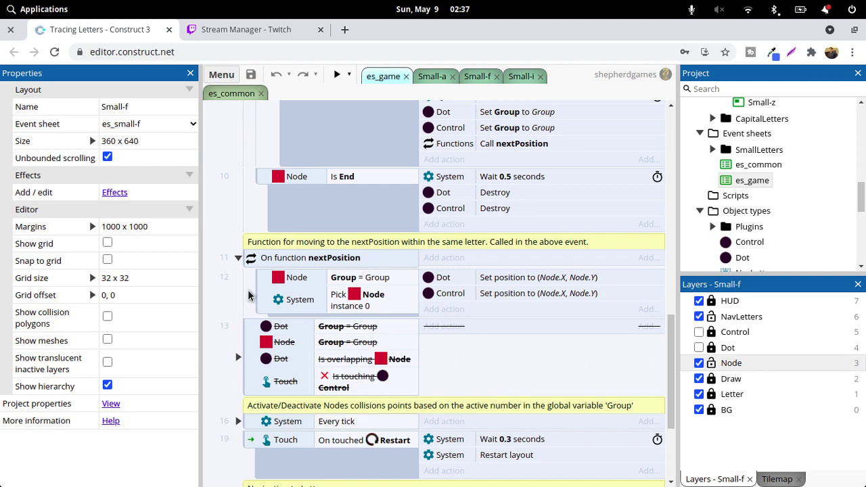
pyautogui.click(238, 258)
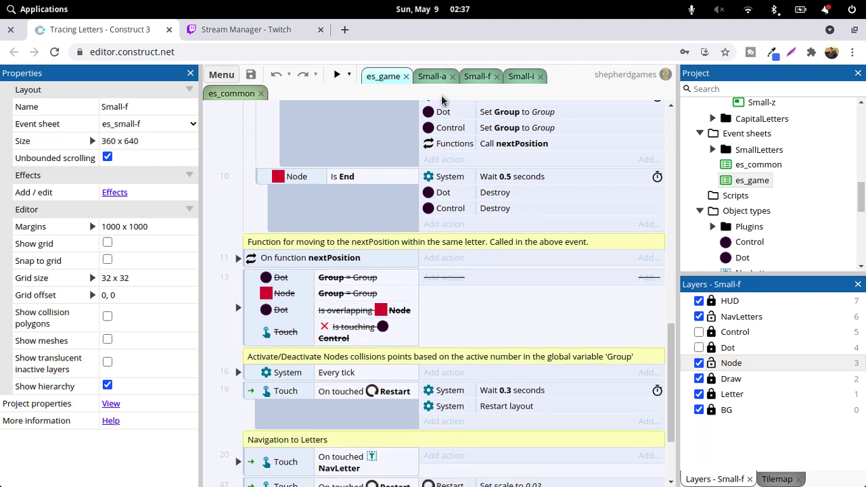
# Preview the Small-f layout in a maximized window and trace both strokes of the letter f.
pyautogui.click(477, 77)
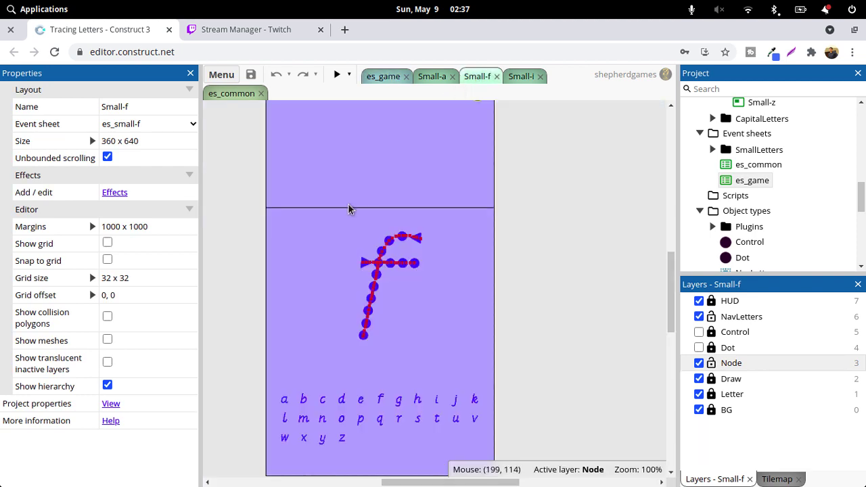
pyautogui.click(335, 76)
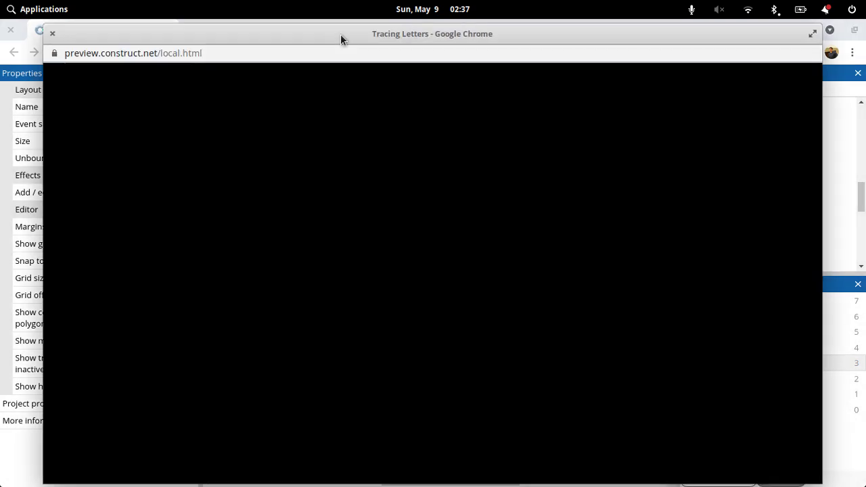
pyautogui.doubleClick(342, 38)
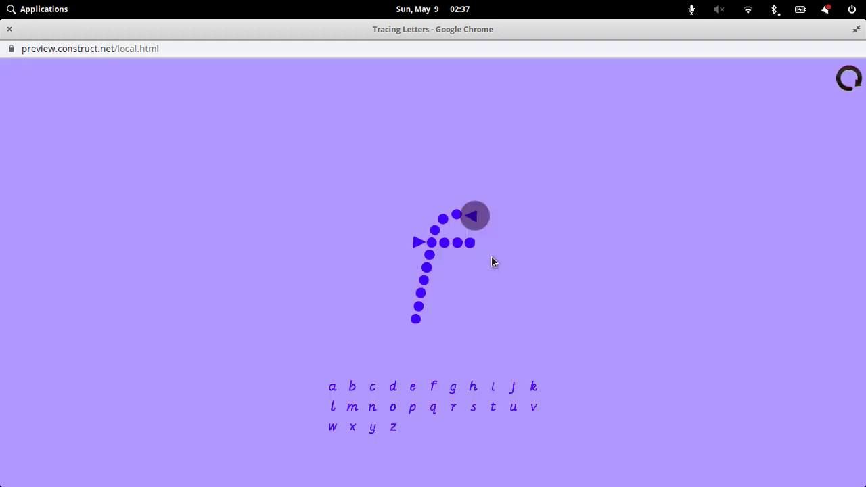
pyautogui.moveTo(471, 221)
pyautogui.mouseDown()
pyautogui.moveTo(458, 212)
pyautogui.moveTo(426, 250)
pyautogui.moveTo(416, 323)
pyautogui.mouseUp()
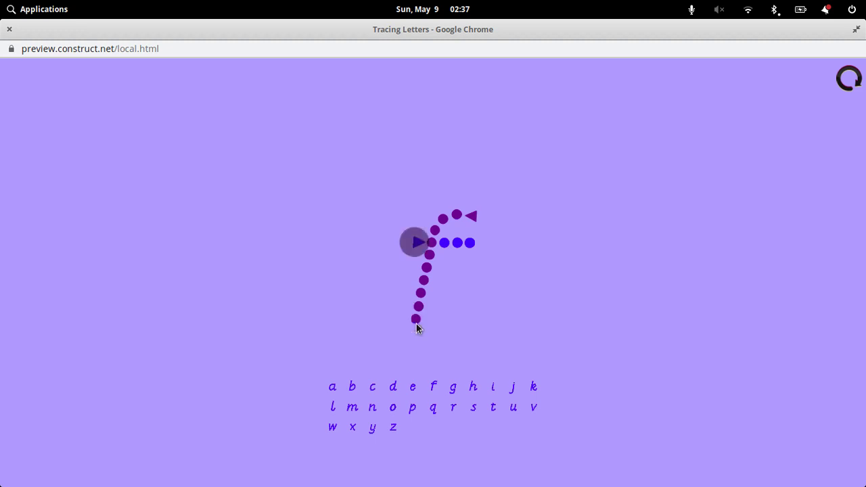
pyautogui.moveTo(417, 245); pyautogui.dragTo(477, 245)
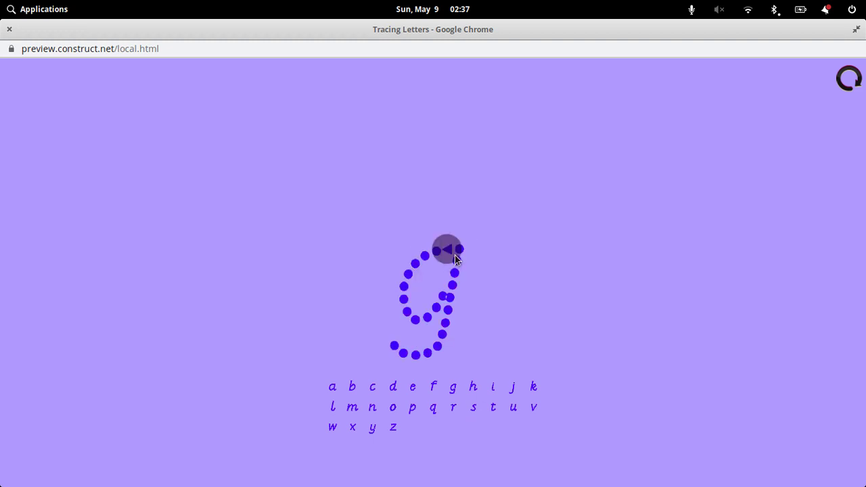
# Go to letter i in the preview, trace the letters i and j, and close the preview.
pyautogui.click(492, 387)
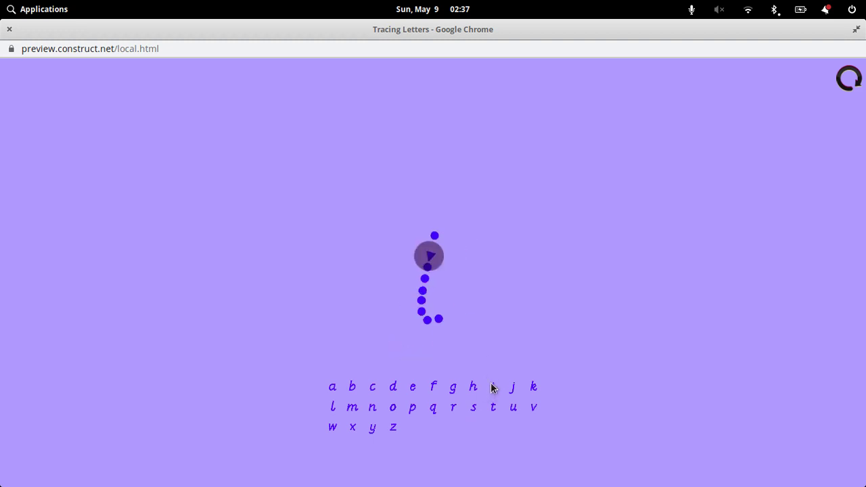
pyautogui.moveTo(431, 257); pyautogui.dragTo(417, 306)
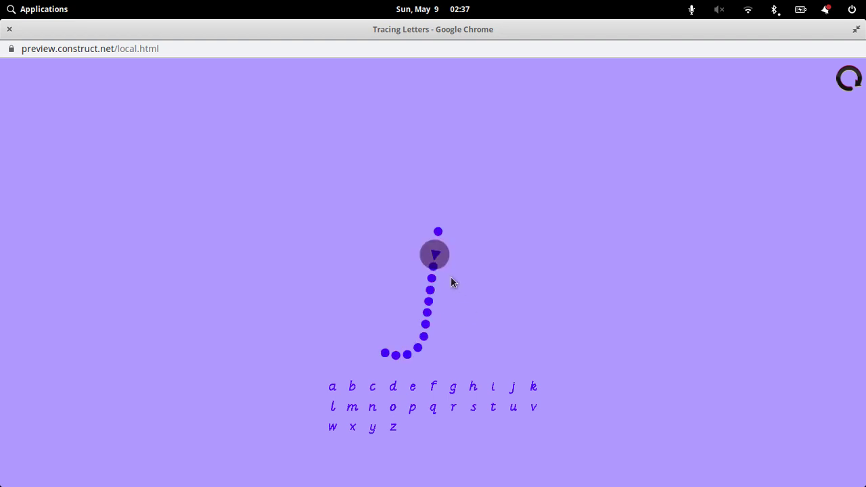
pyautogui.moveTo(436, 257)
pyautogui.mouseDown()
pyautogui.moveTo(422, 346)
pyautogui.moveTo(383, 355)
pyautogui.mouseUp()
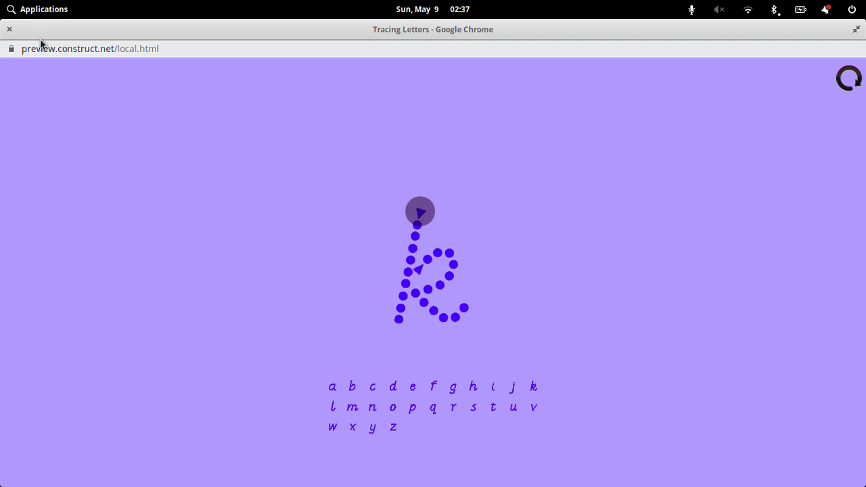
pyautogui.hotkey('ctrl', 'w')
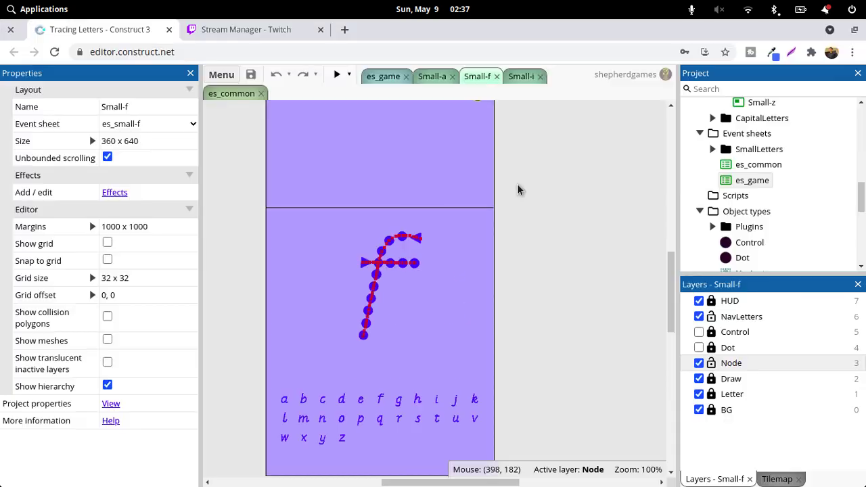
# Unlock the Node layer in the Small-i layout and inspect the instance variables of the stroke's last node and the dot's node.
pyautogui.click(520, 76)
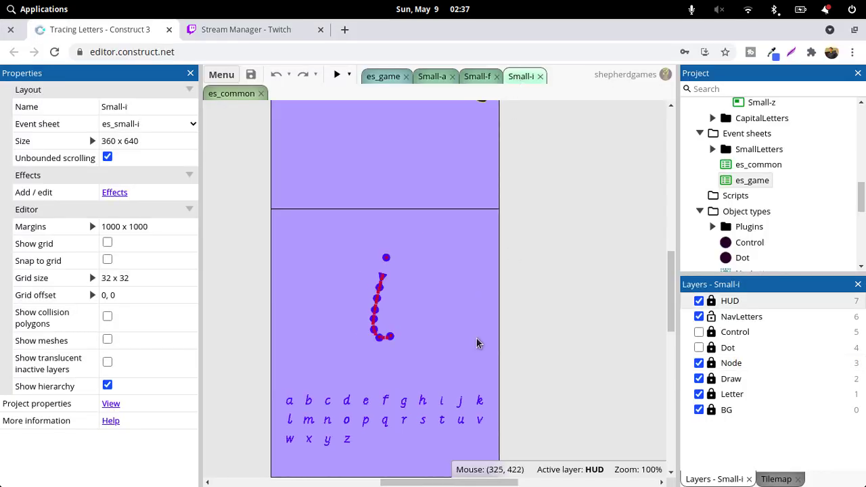
pyautogui.moveTo(512, 308)
pyautogui.mouseDown()
pyautogui.moveTo(457, 310)
pyautogui.moveTo(412, 352)
pyautogui.moveTo(377, 360)
pyautogui.moveTo(386, 363)
pyautogui.mouseUp()
pyautogui.click(731, 363)
pyautogui.moveTo(537, 299); pyautogui.dragTo(377, 377)
pyautogui.scroll(-3, 127, 392)
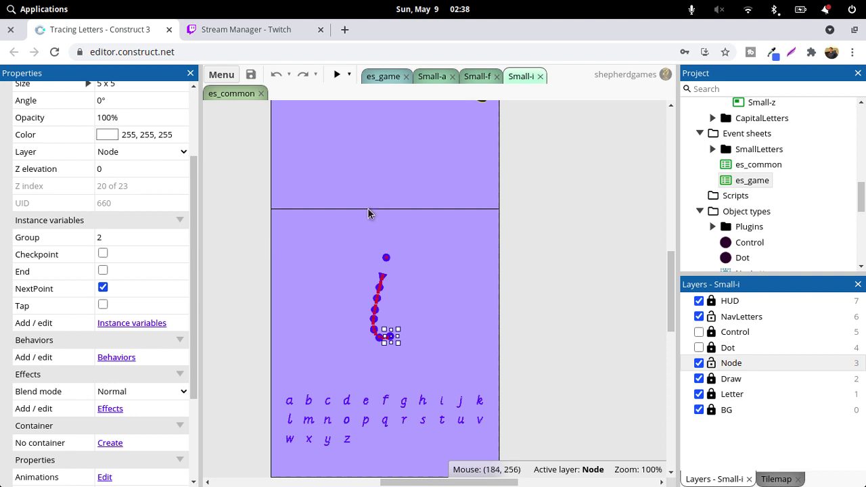
pyautogui.moveTo(355, 192); pyautogui.dragTo(407, 273)
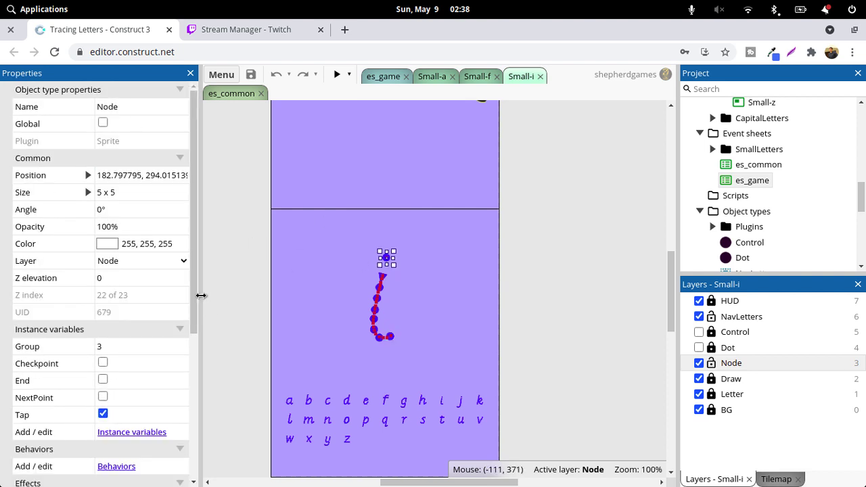
pyautogui.scroll(-2, 140, 328)
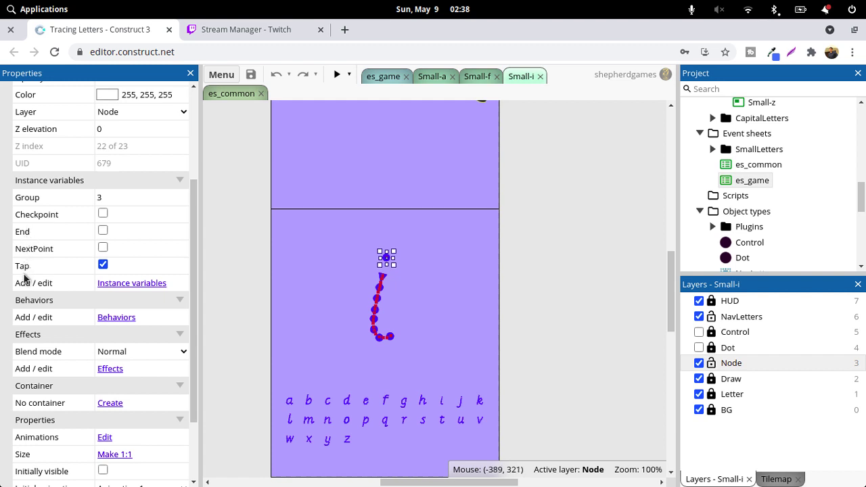
# Inspect the instance variables of the crossbar's last node in the Small-f layout, then deselect it.
pyautogui.click(481, 79)
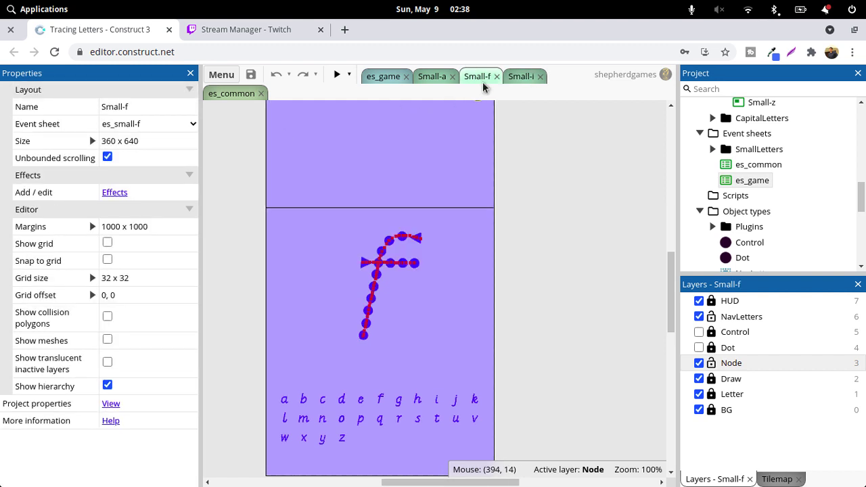
pyautogui.click(406, 269)
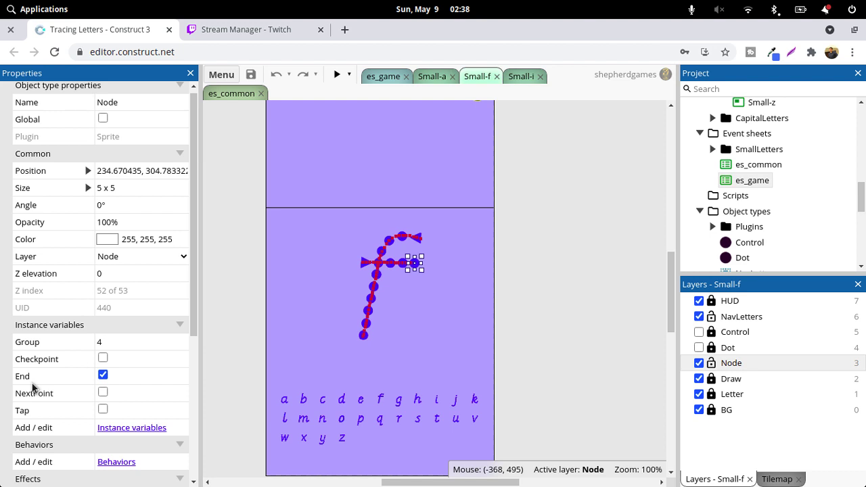
pyautogui.click(492, 159)
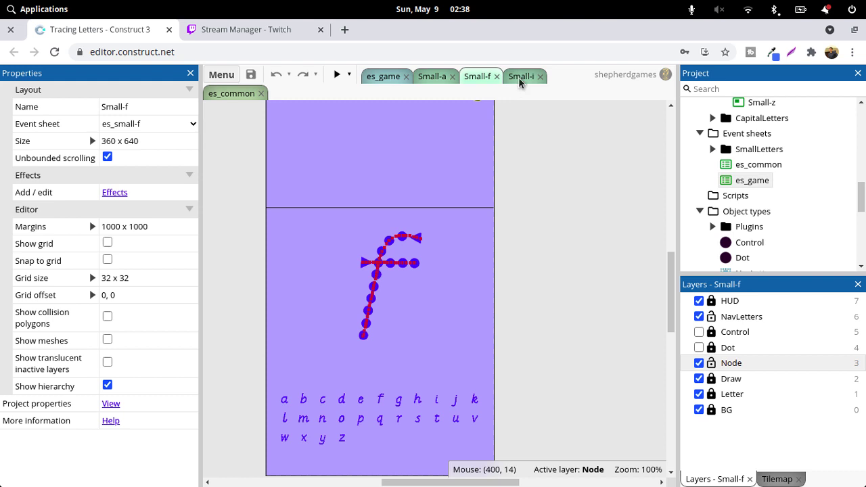
# Recheck the instance variables of the node on the i's dot in the Small-i layout.
pyautogui.click(518, 77)
pyautogui.click(251, 274)
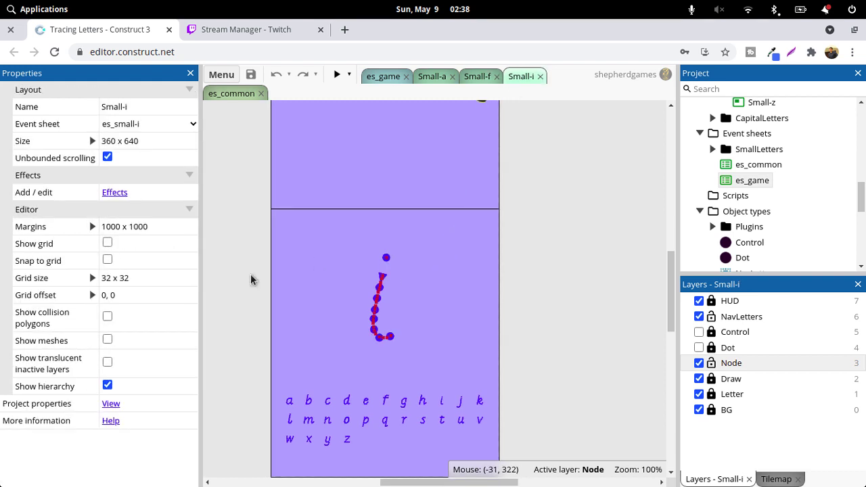
pyautogui.click(385, 257)
pyautogui.scroll(-2, 187, 369)
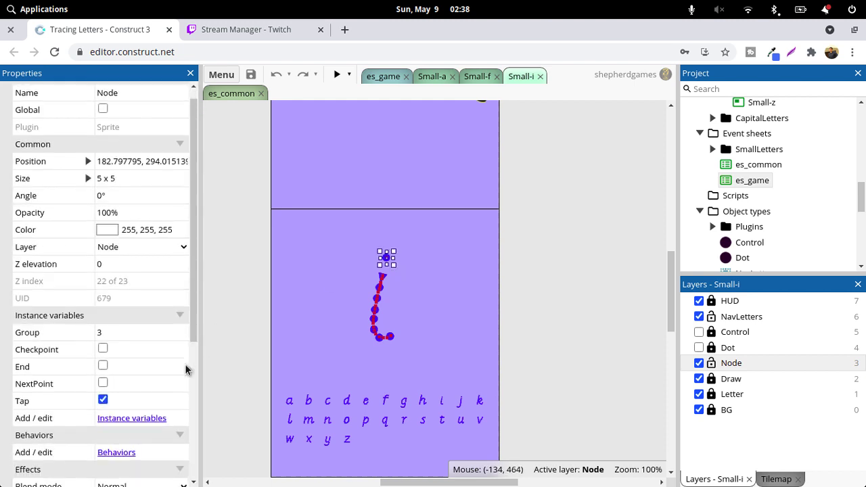
# Return to the es_game event sheet and close es_common.
pyautogui.click(385, 77)
pyautogui.click(260, 93)
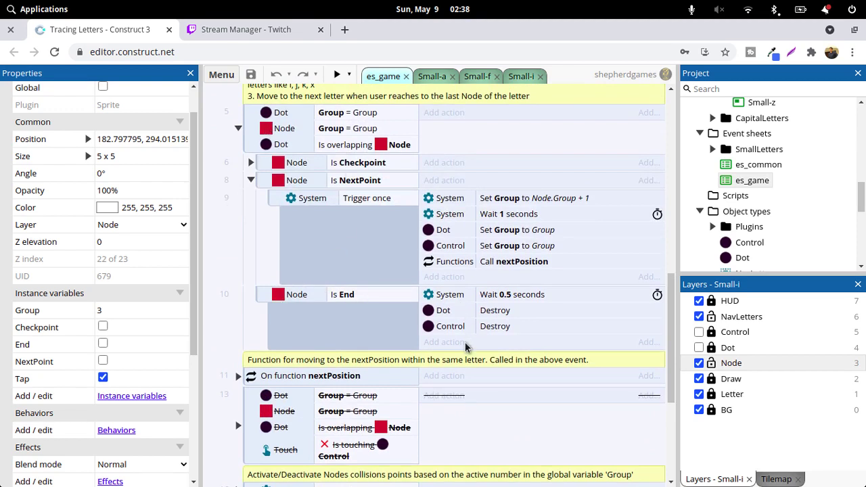
# Check the Tap variable of the i's dot node in Small-i against the es_game event for letters i and j that sets End.
pyautogui.click(517, 77)
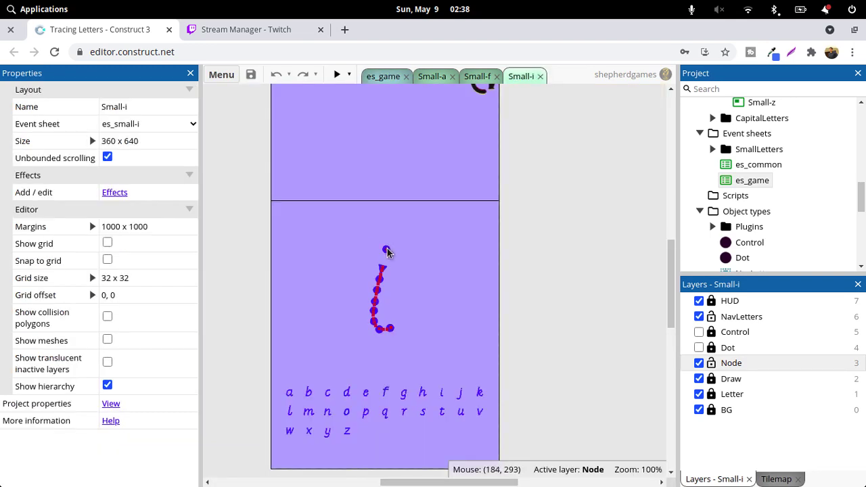
pyautogui.click(382, 249)
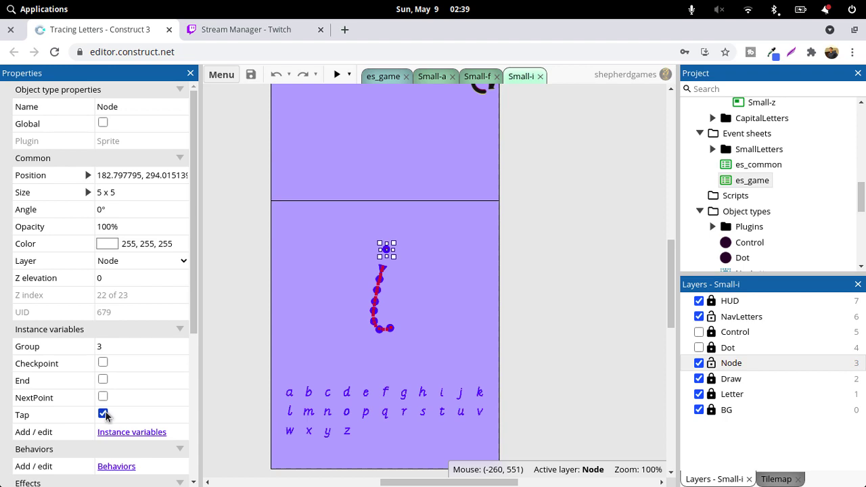
pyautogui.click(383, 77)
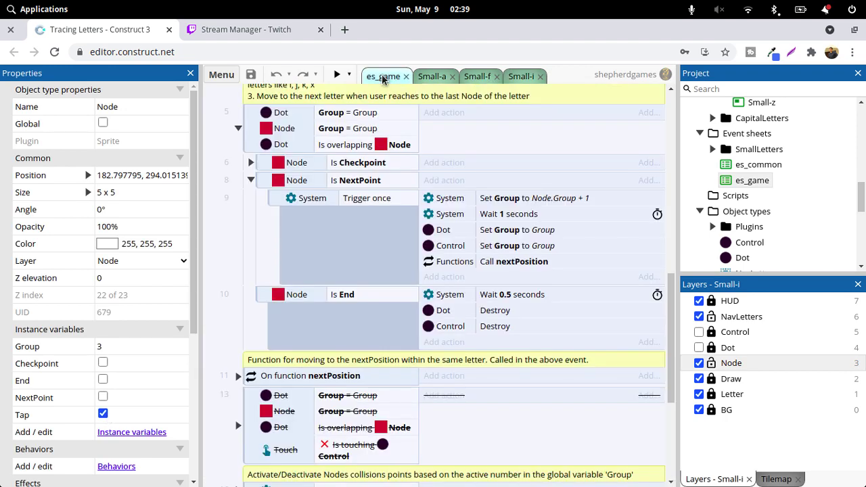
pyautogui.scroll(5, 264, 226)
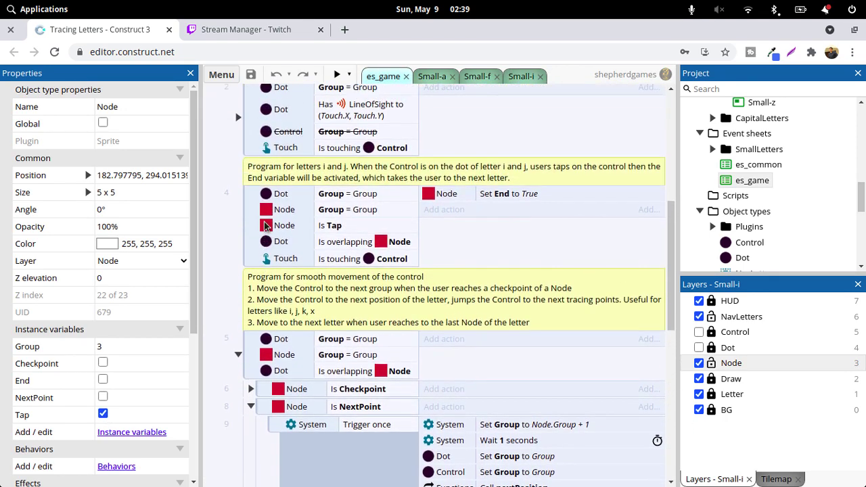
pyautogui.click(264, 227)
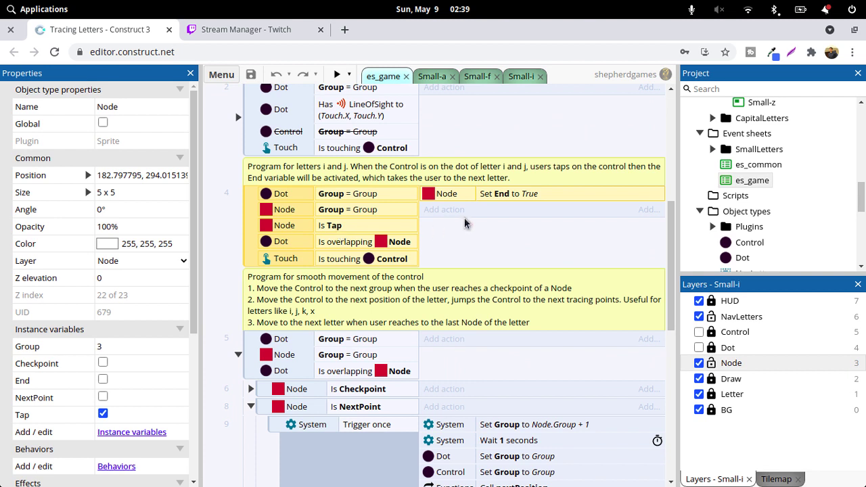
pyautogui.click(27, 382)
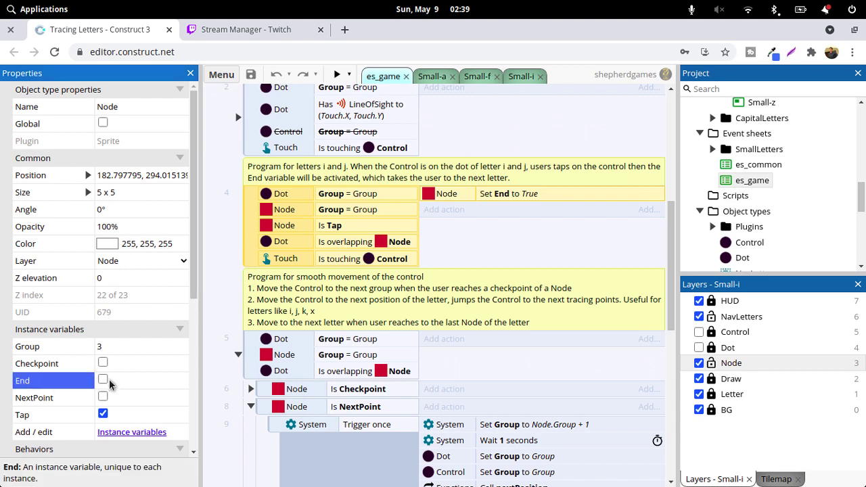
pyautogui.click(233, 338)
# Collapse the event for smooth movement of the control in the es_game event sheet.
pyautogui.scroll(-5, 232, 338)
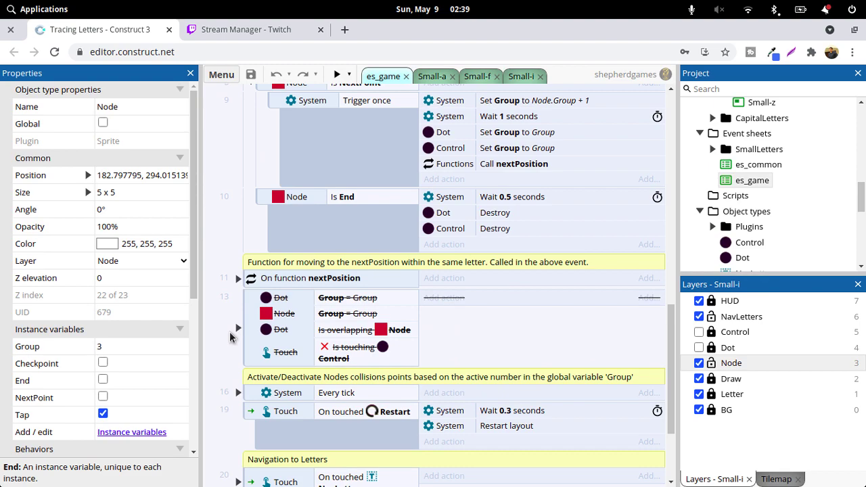
pyautogui.scroll(6, 230, 337)
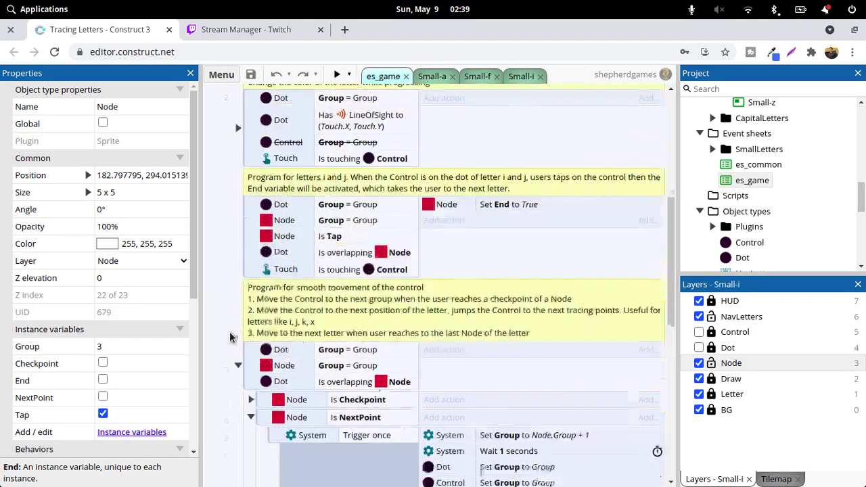
pyautogui.scroll(-2, 230, 337)
pyautogui.click(238, 273)
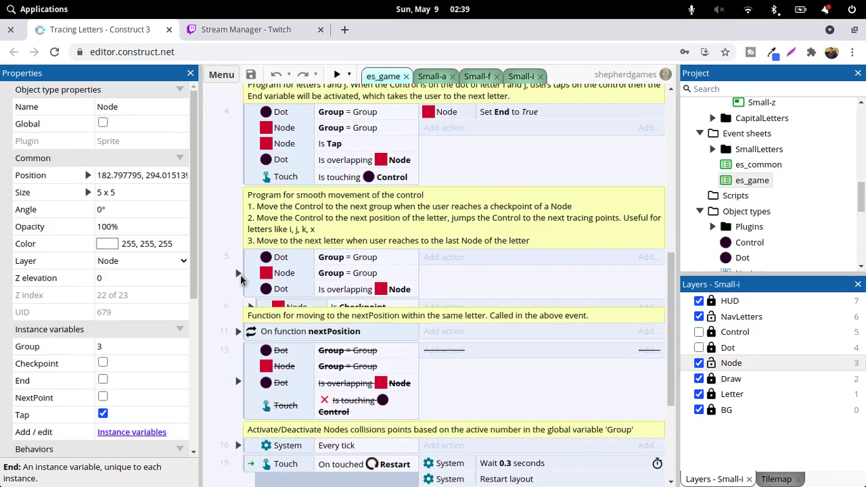
# Collapse the layouts' SmallLetters folder and open the es_small-a event sheet to review its events, collapsing the event sheets' SmallLetters folder again.
pyautogui.scroll(3, 704, 168)
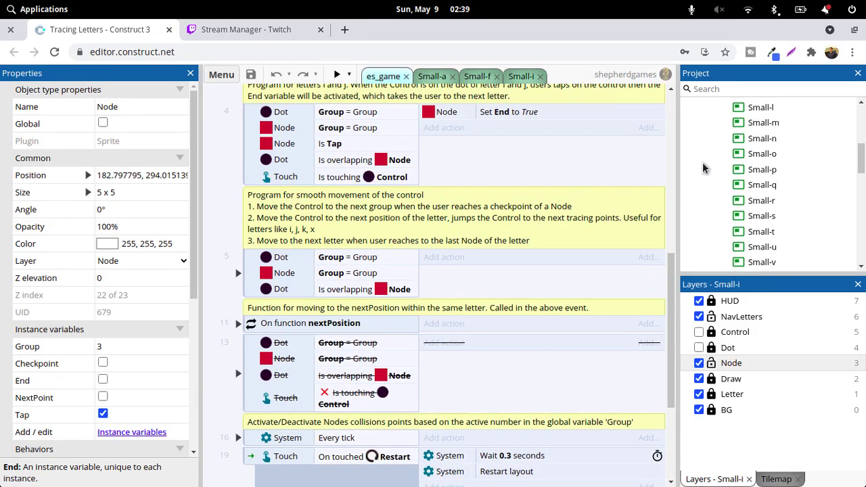
pyautogui.scroll(5, 704, 167)
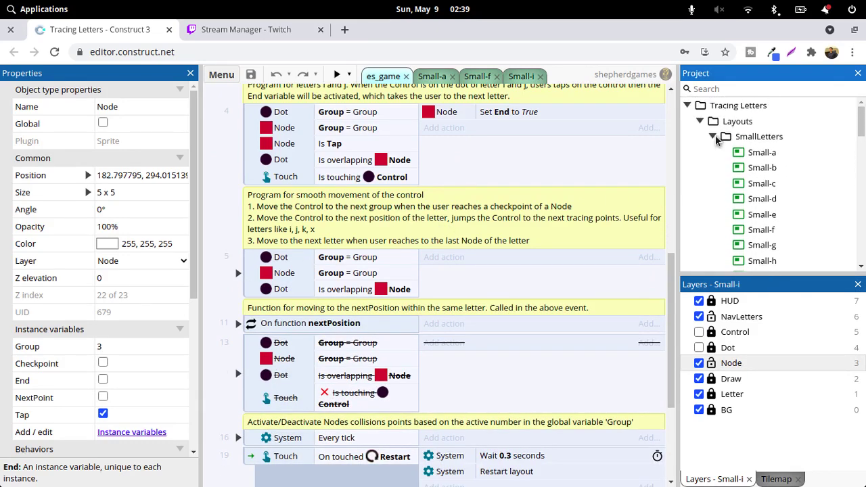
pyautogui.click(713, 137)
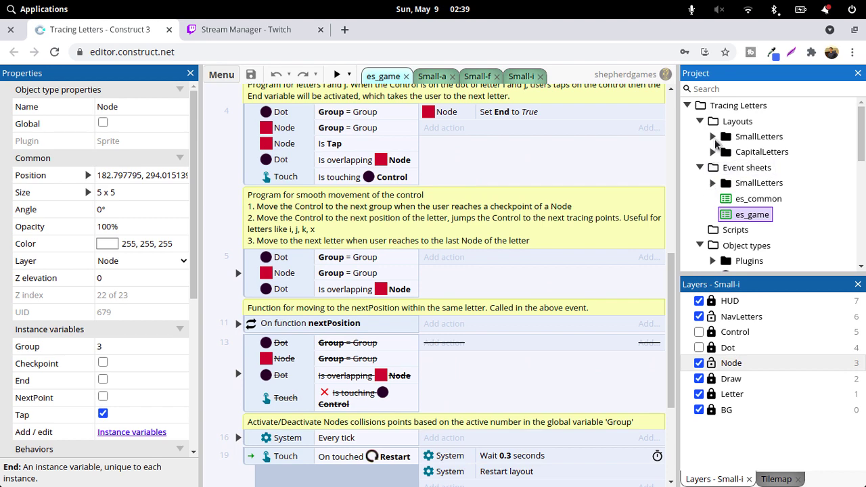
pyautogui.click(712, 183)
pyautogui.scroll(-1, 738, 142)
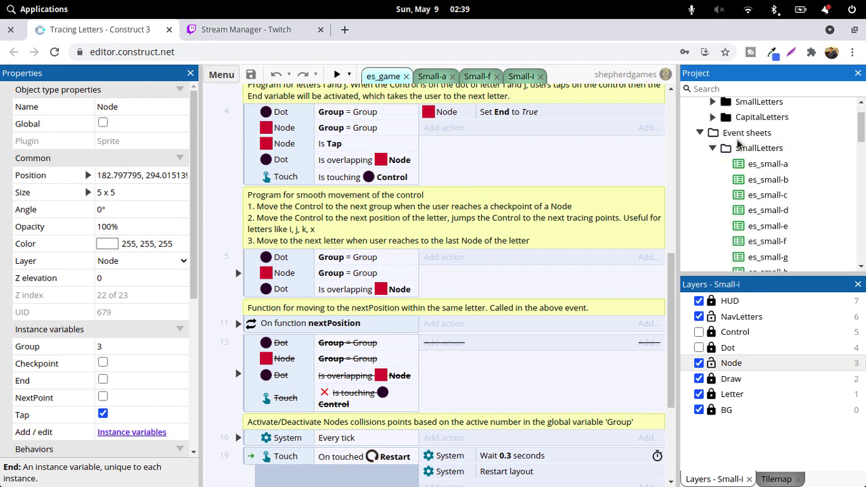
pyautogui.doubleClick(748, 165)
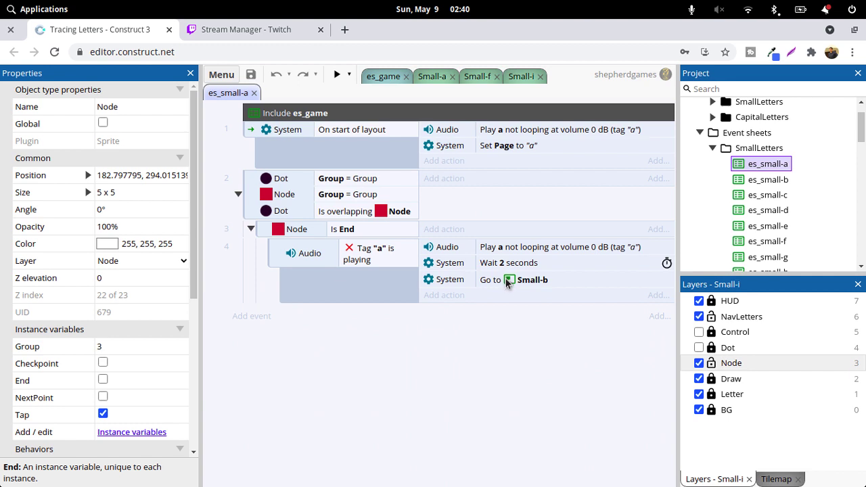
pyautogui.click(713, 147)
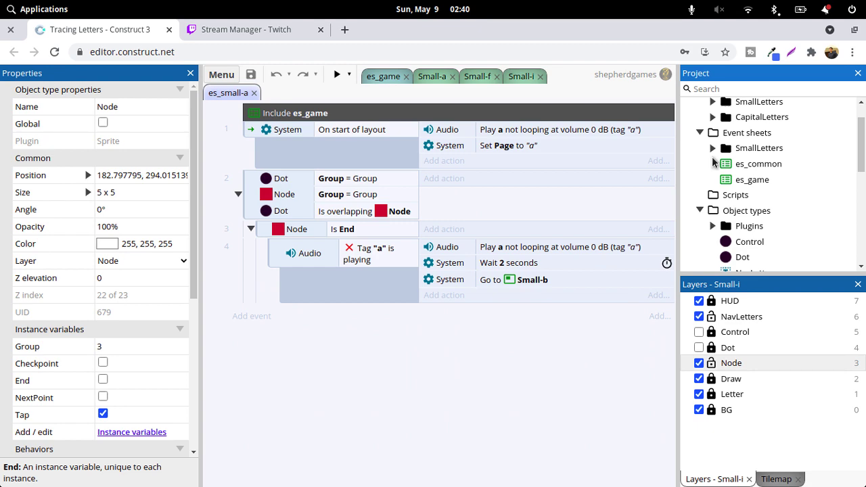
# Review the shared events in es_game and the line in es_small-a that includes that sheet.
pyautogui.click(382, 78)
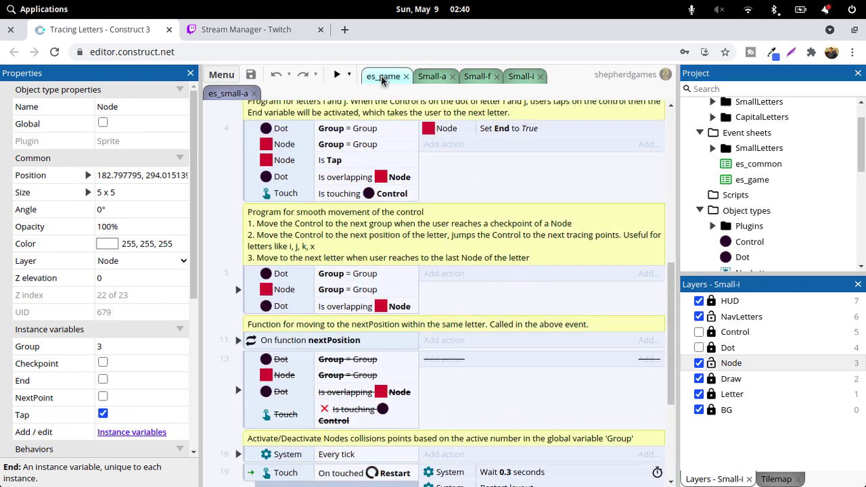
pyautogui.scroll(7, 256, 194)
pyautogui.scroll(-5, 255, 195)
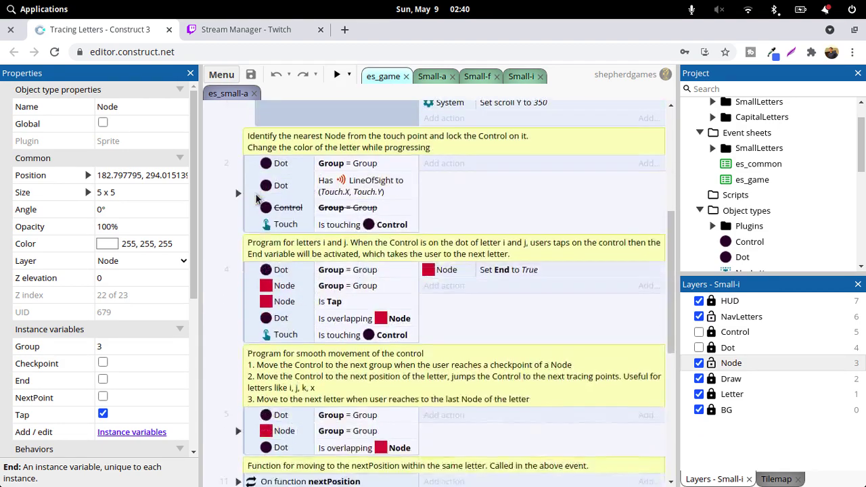
pyautogui.scroll(-1, 255, 194)
pyautogui.click(220, 94)
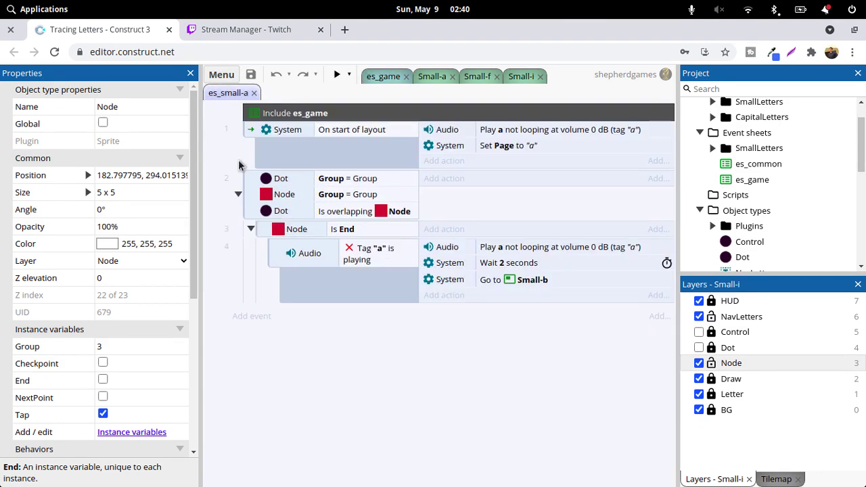
pyautogui.click(315, 115)
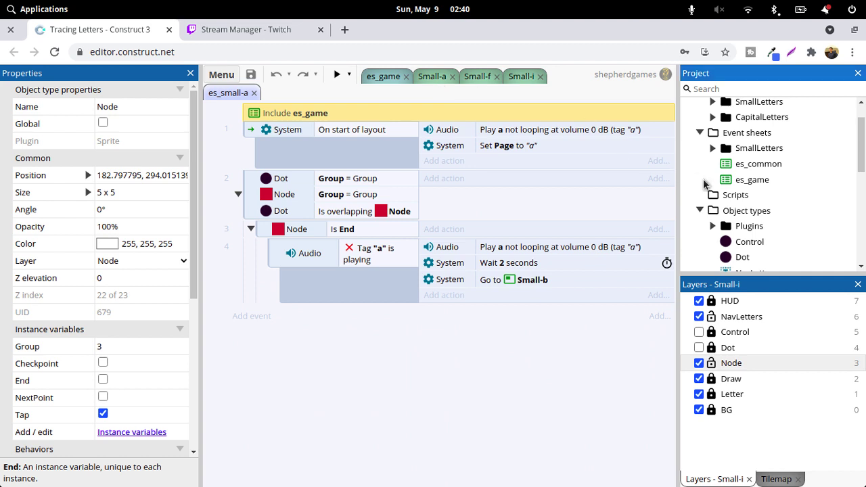
# Browse the project's object types and view the contents of the Plugins folder, collapsing it again.
pyautogui.scroll(1, 706, 184)
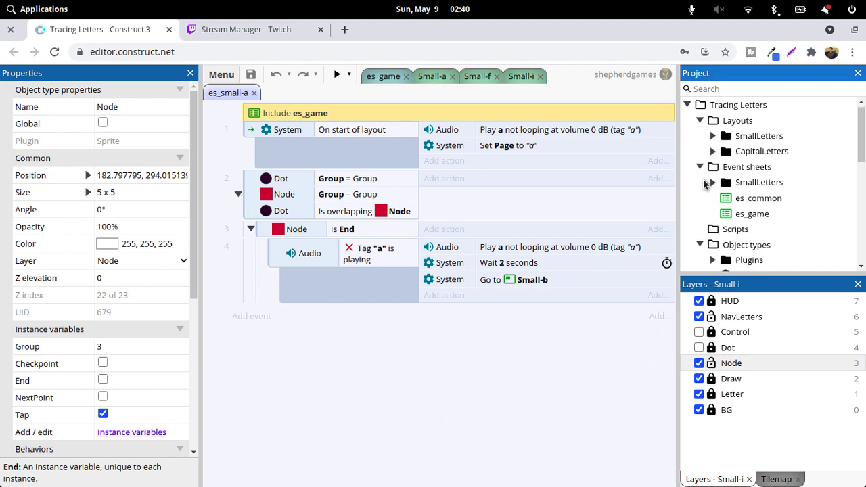
pyautogui.scroll(-2, 706, 184)
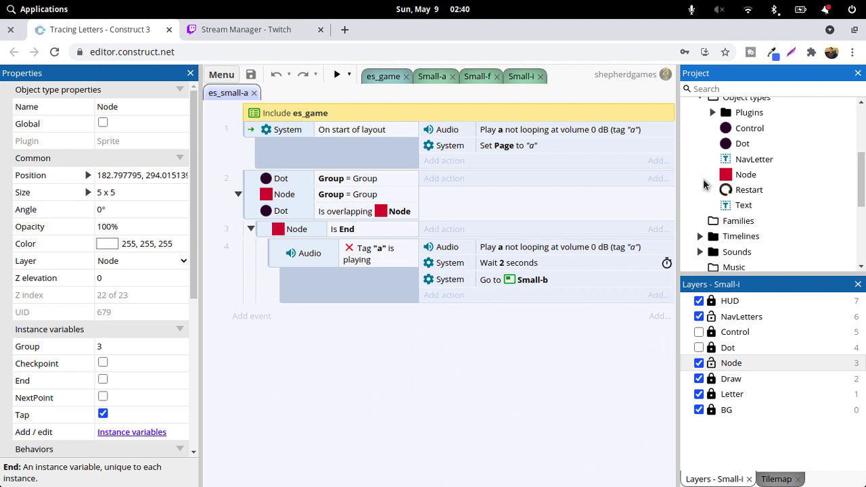
pyautogui.click(712, 113)
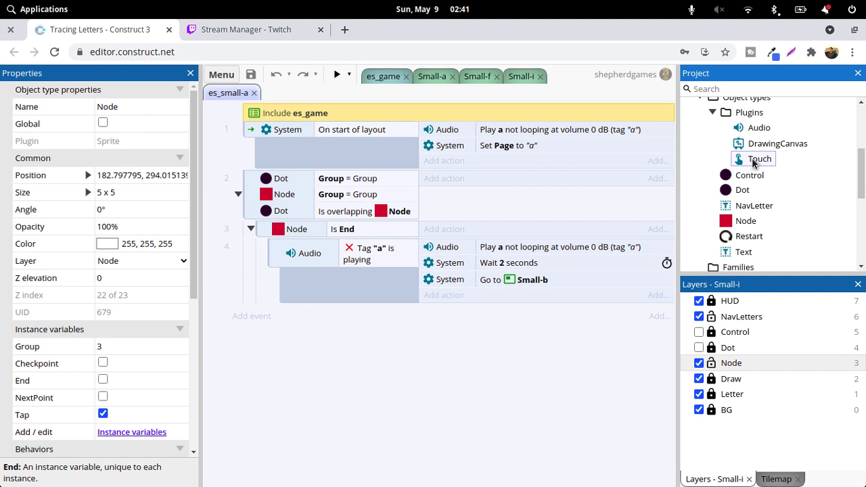
pyautogui.click(713, 113)
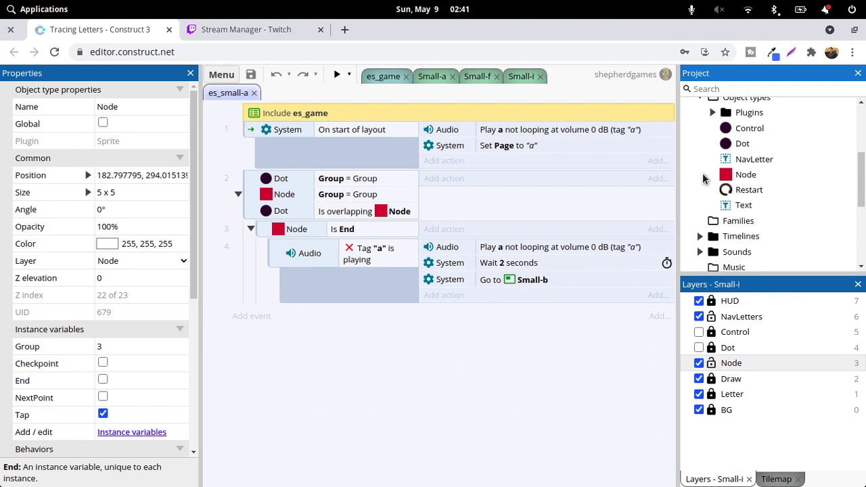
# View the Control sprite's image and its image-loading dialog in the Animations Editor, then close both without loading a file.
pyautogui.click(728, 131)
pyautogui.doubleClick(727, 132)
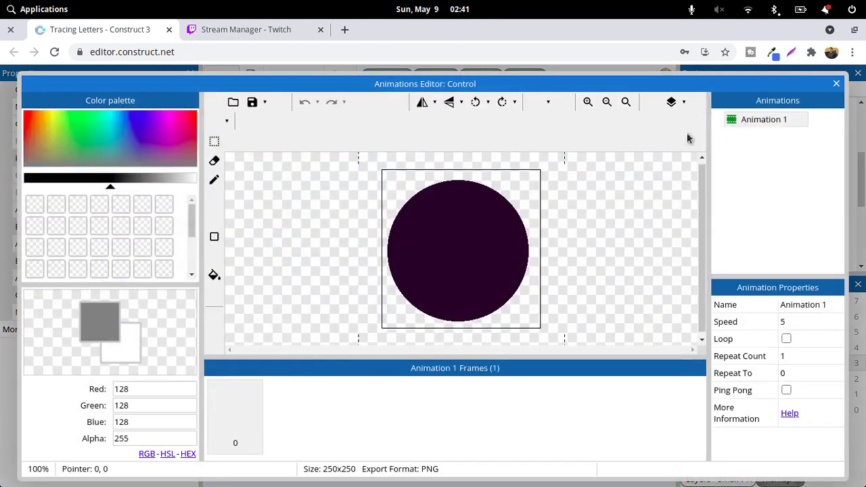
pyautogui.click(233, 102)
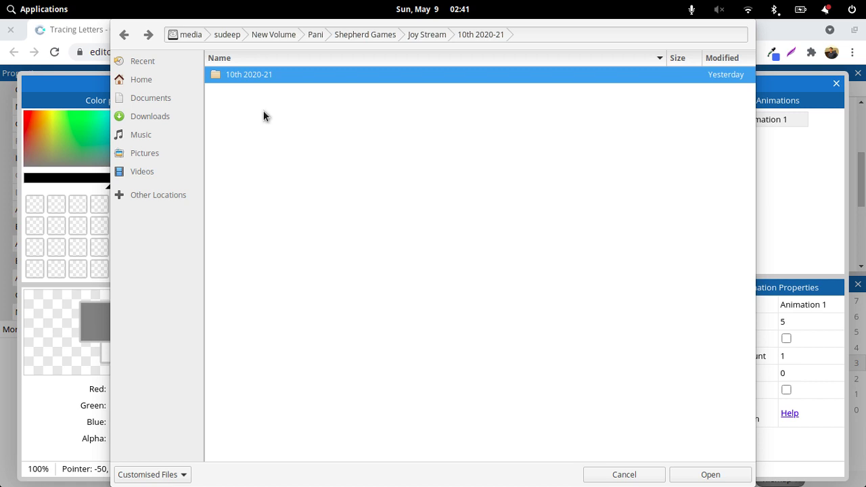
pyautogui.press('Escape')
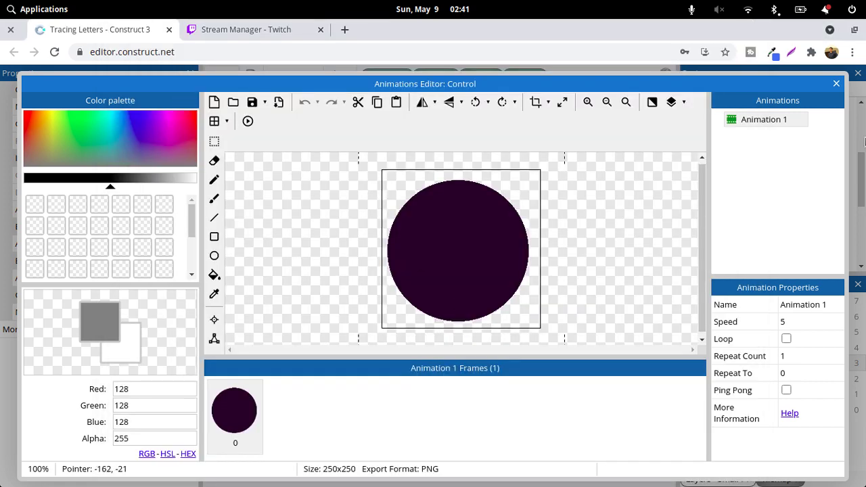
pyautogui.click(836, 83)
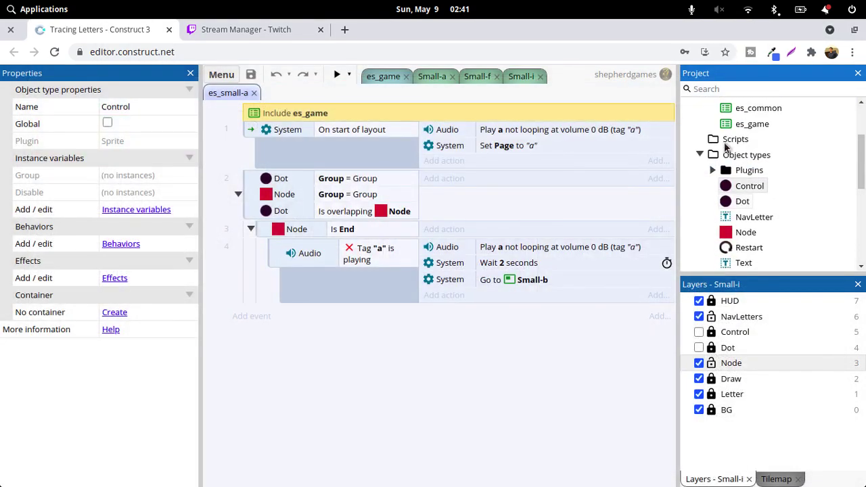
# Look through the letter audio files in the project's Sounds folder, then collapse the folder.
pyautogui.scroll(-5, 751, 167)
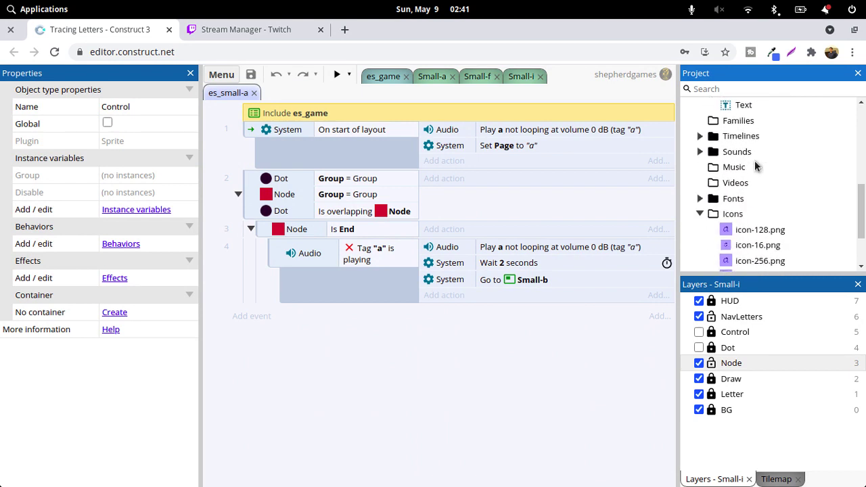
pyautogui.doubleClick(718, 152)
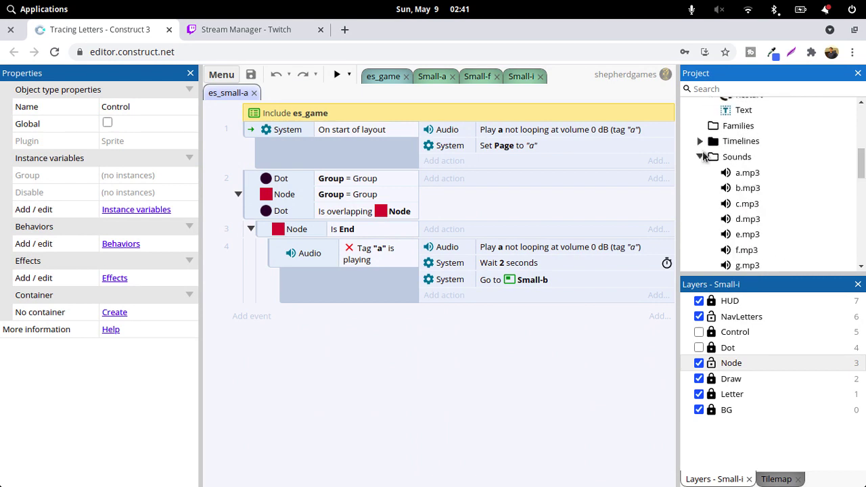
pyautogui.scroll(-5, 742, 227)
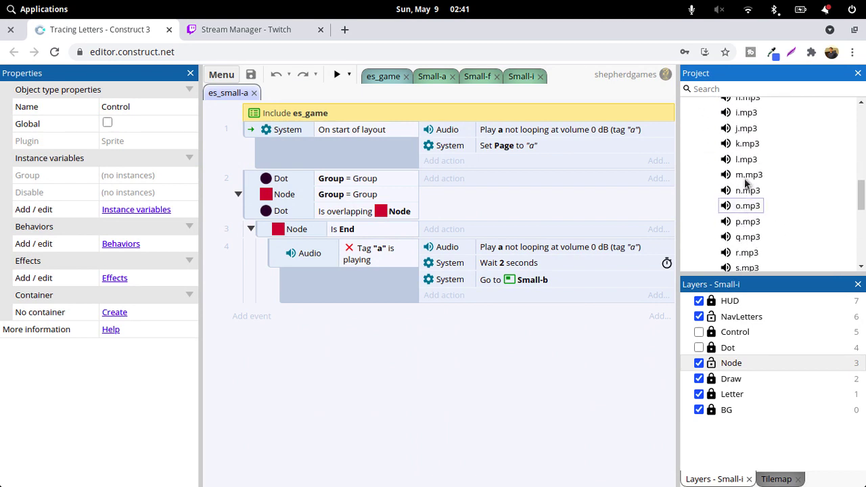
pyautogui.scroll(-6, 743, 227)
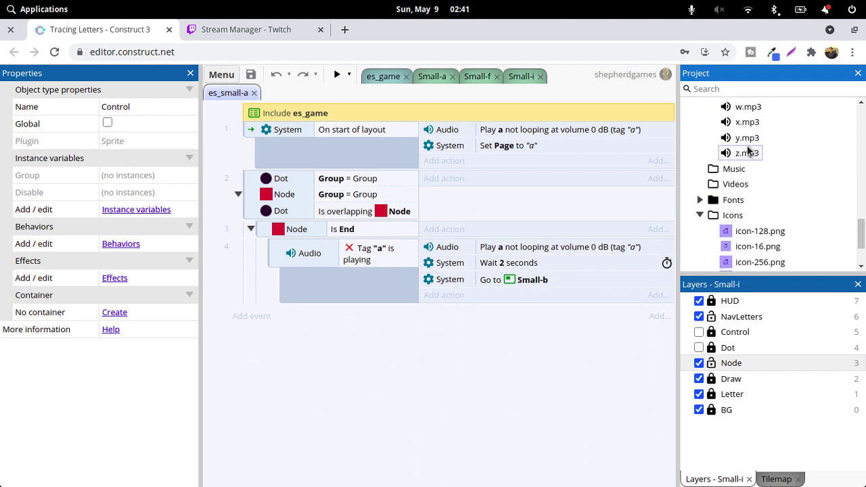
pyautogui.scroll(5, 748, 150)
pyautogui.scroll(6, 748, 150)
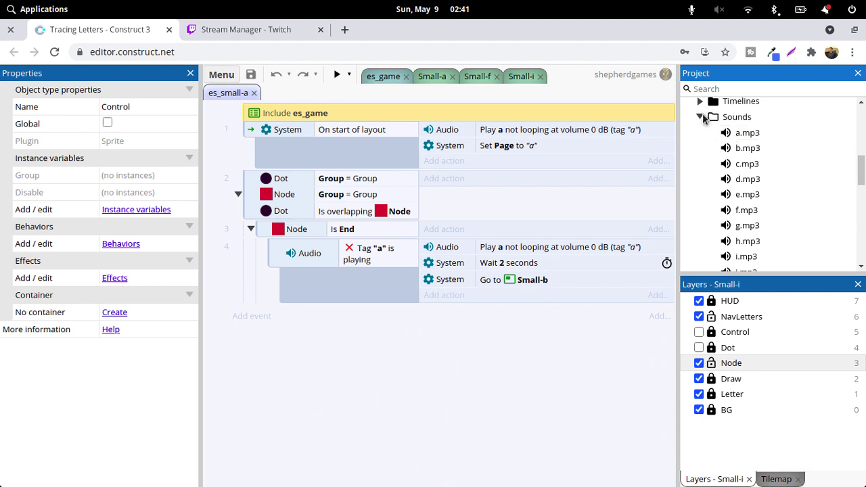
pyautogui.click(700, 117)
# View the font files in the project's Fonts folder and collapse it again.
pyautogui.scroll(-1, 689, 162)
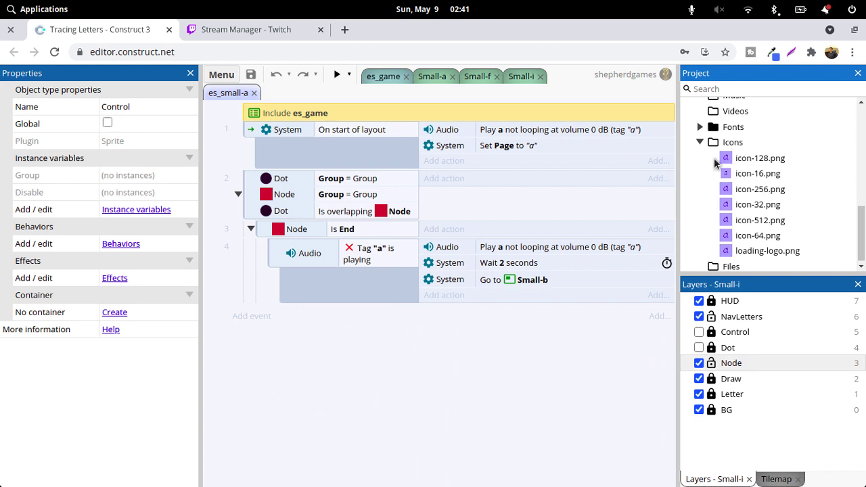
pyautogui.click(700, 126)
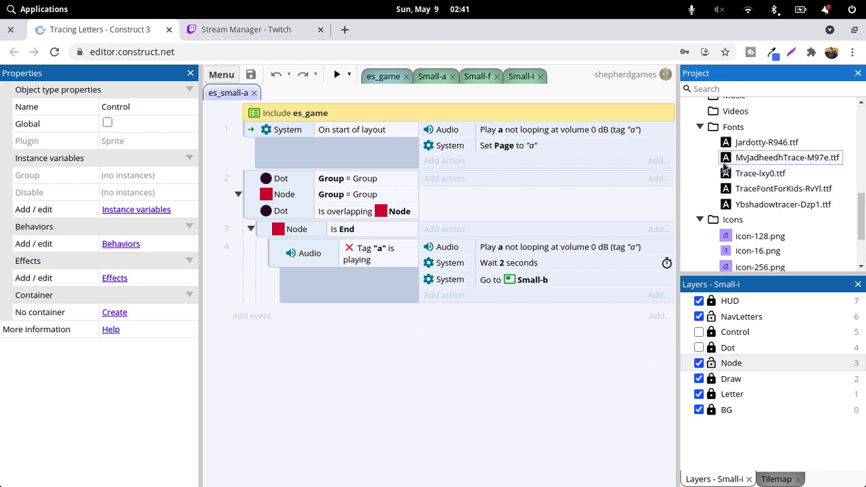
pyautogui.click(699, 127)
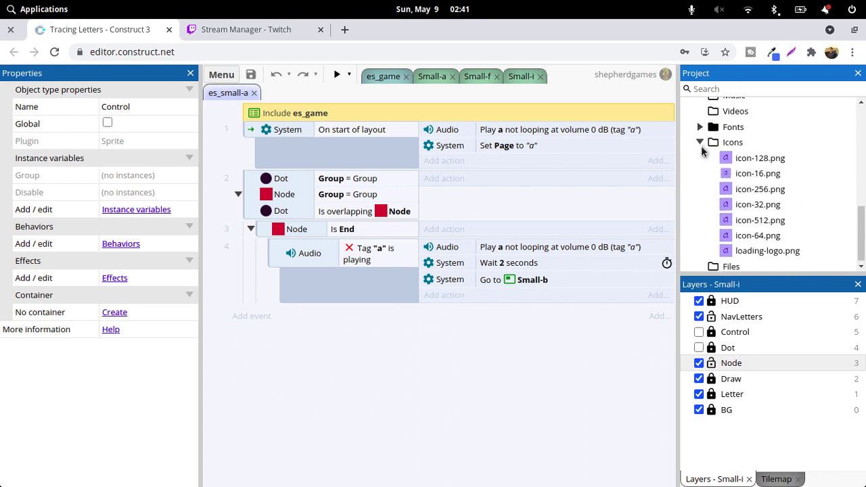
# Collapse the Icons folder and look through the Tracing Letters project's properties, from the About details to the startup, display and editor settings.
pyautogui.click(700, 143)
pyautogui.scroll(8, 703, 151)
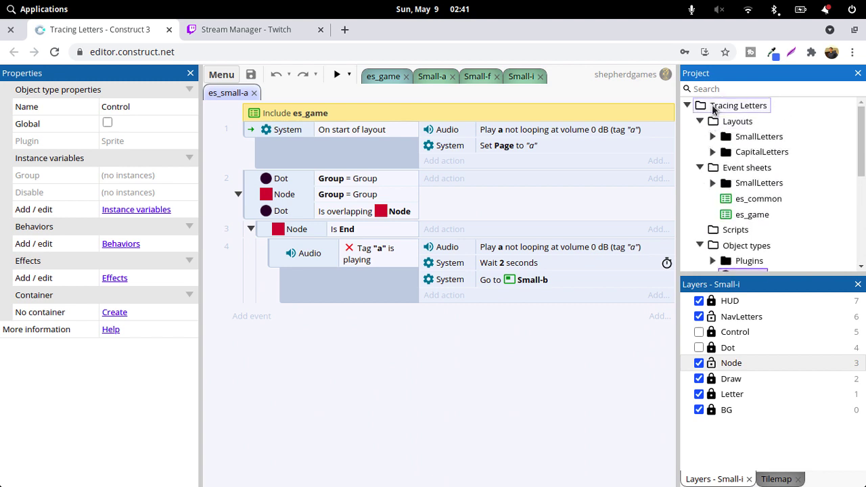
pyautogui.click(742, 108)
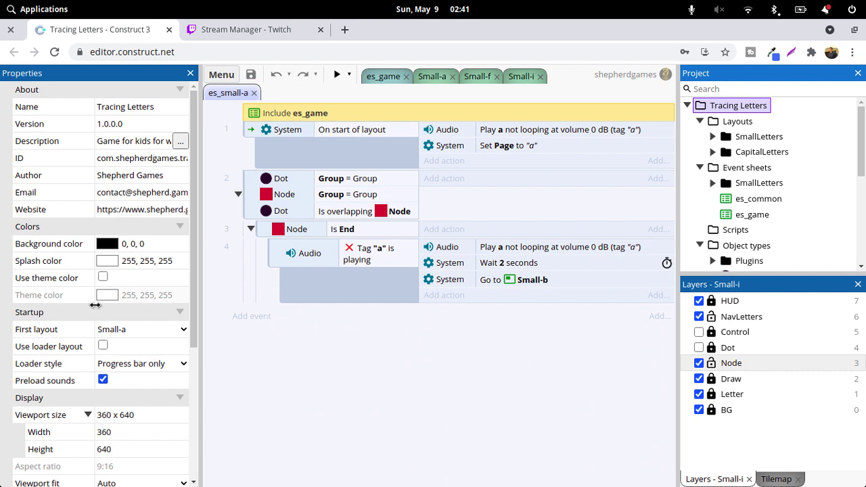
pyautogui.scroll(-5, 95, 305)
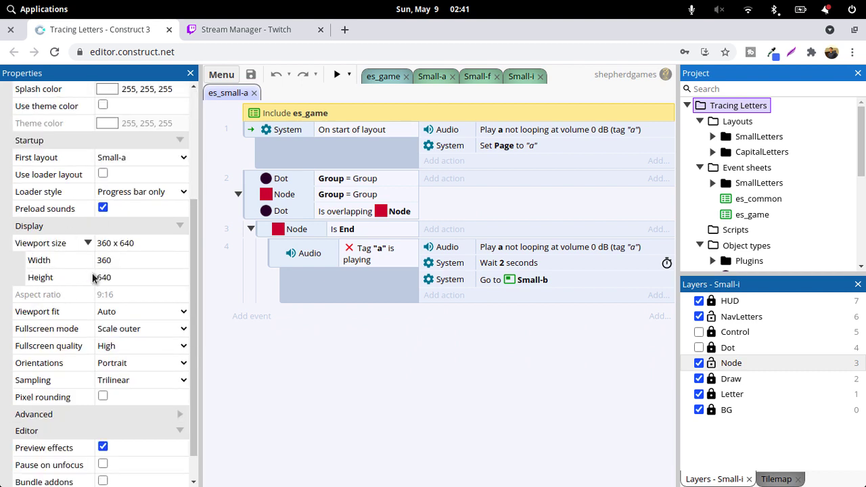
pyautogui.scroll(-1, 56, 321)
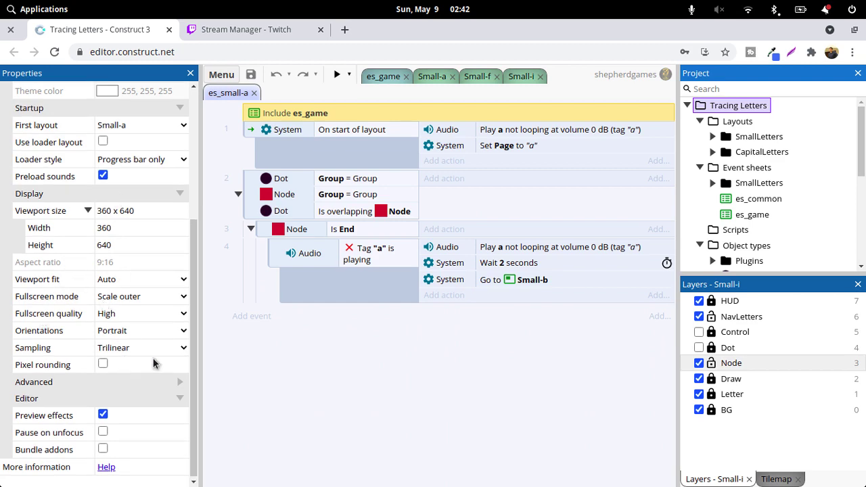
pyautogui.scroll(6, 140, 347)
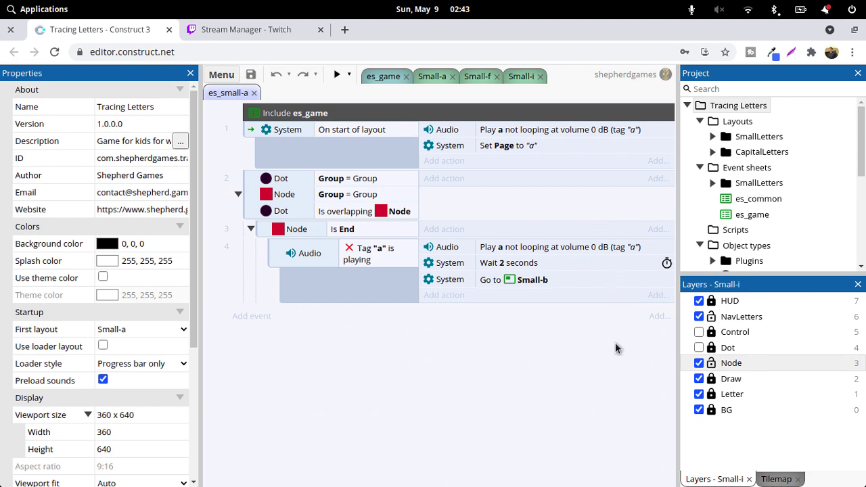
# Switch from the Construct 3 project to the OBS window.
pyautogui.moveTo(645, 483)
pyautogui.click(648, 467)
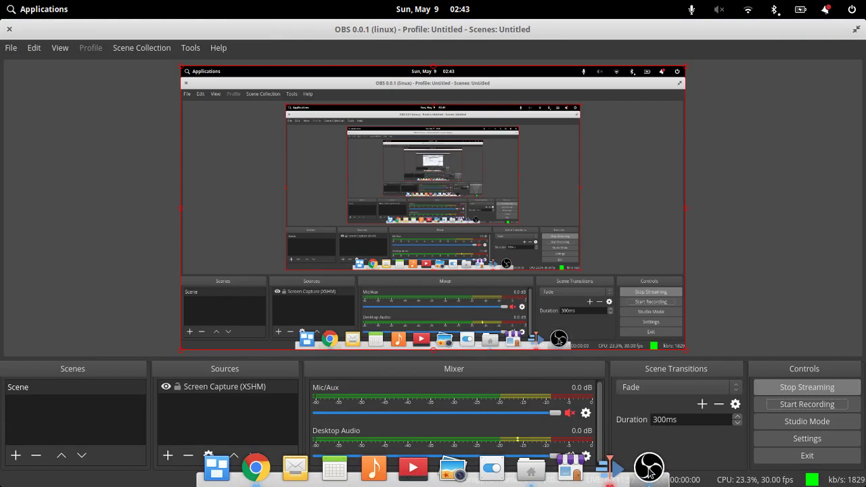